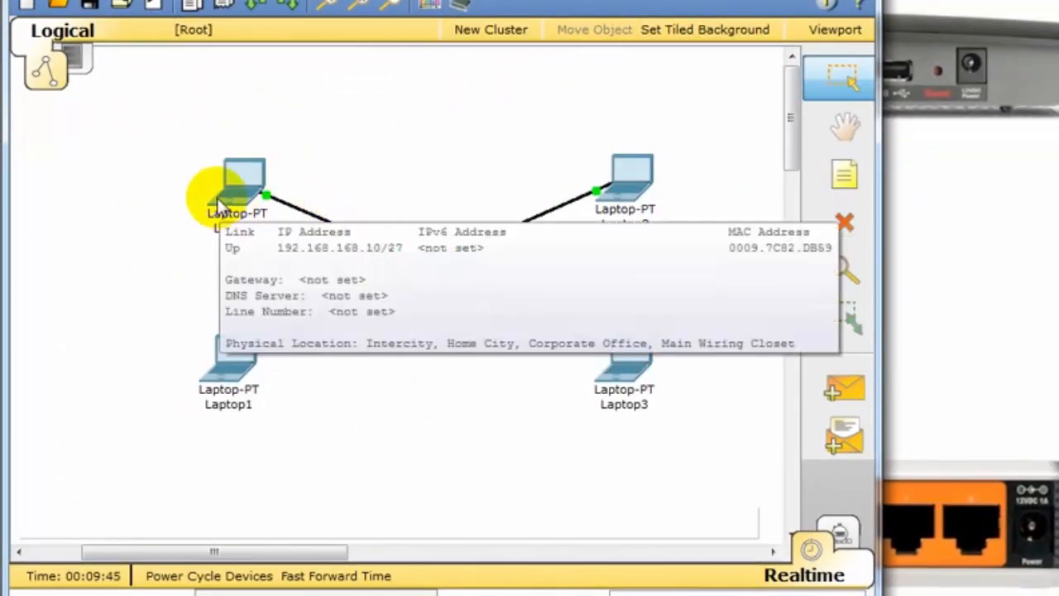
- Bring up the Subneting.txt notes in Notepad and check Laptop0's IP configuration against the Network 1 range
mouse_move(247, 228)
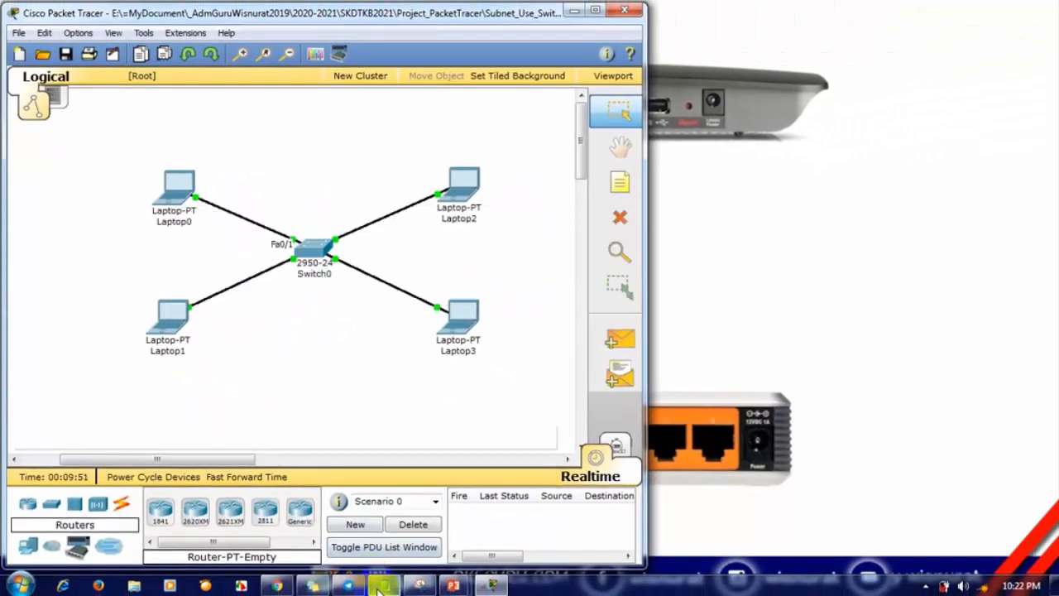
left_click(389, 589)
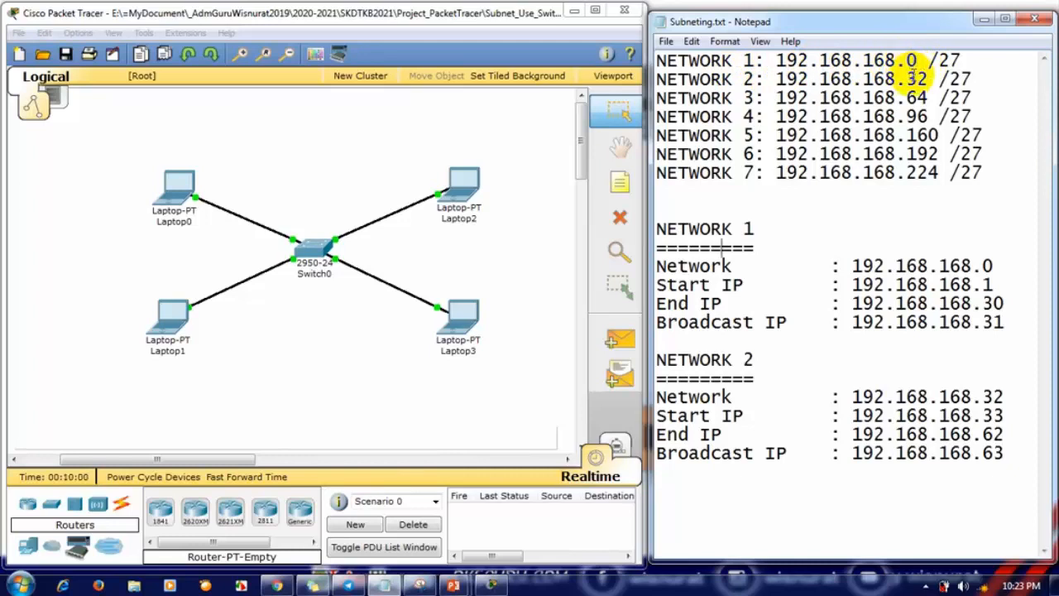
left_click(175, 207)
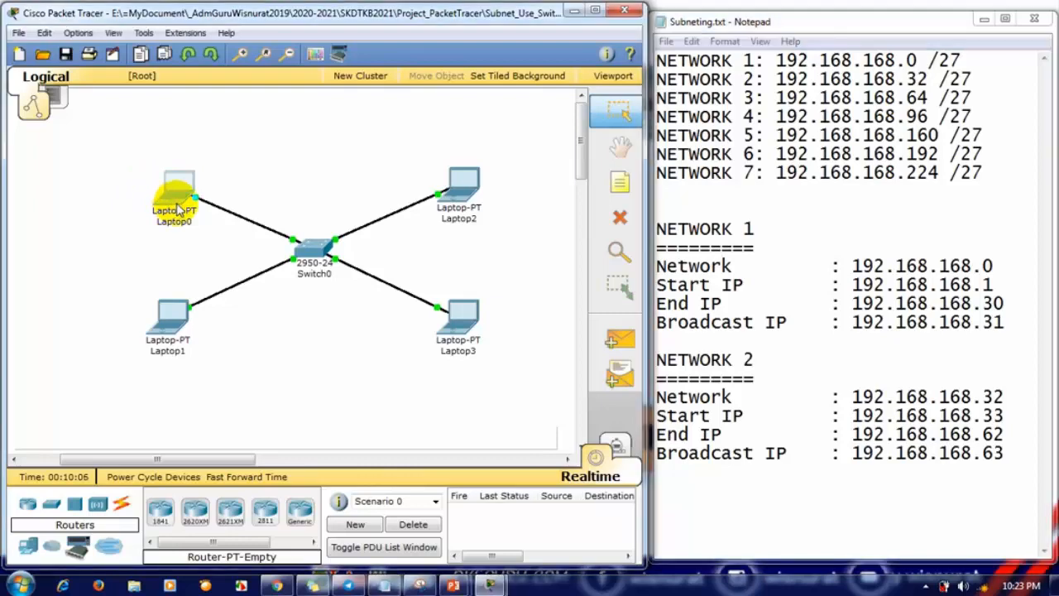
left_click(178, 208)
left_click(112, 52)
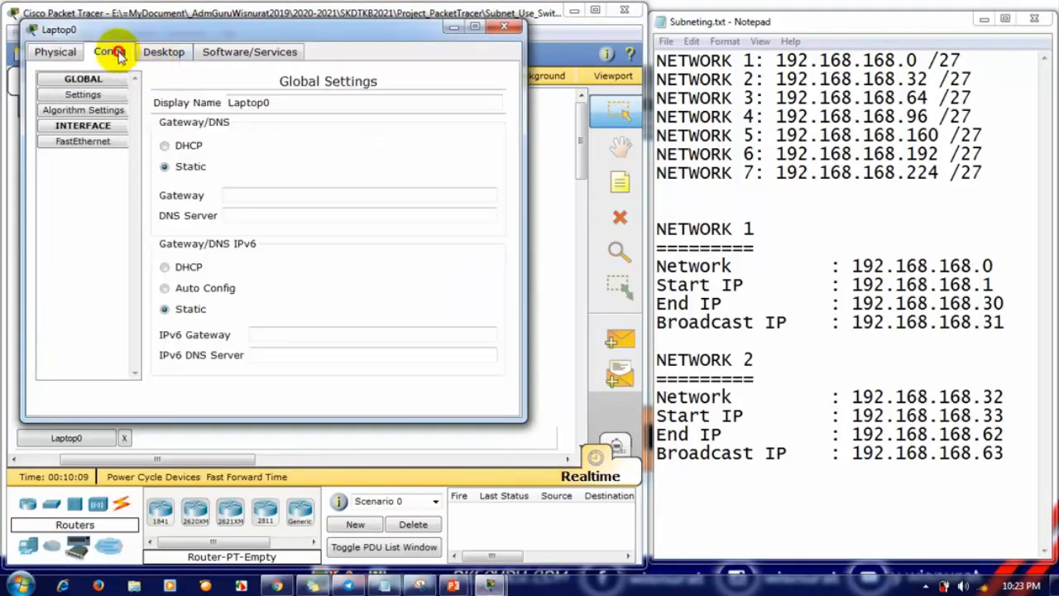
left_click(163, 52)
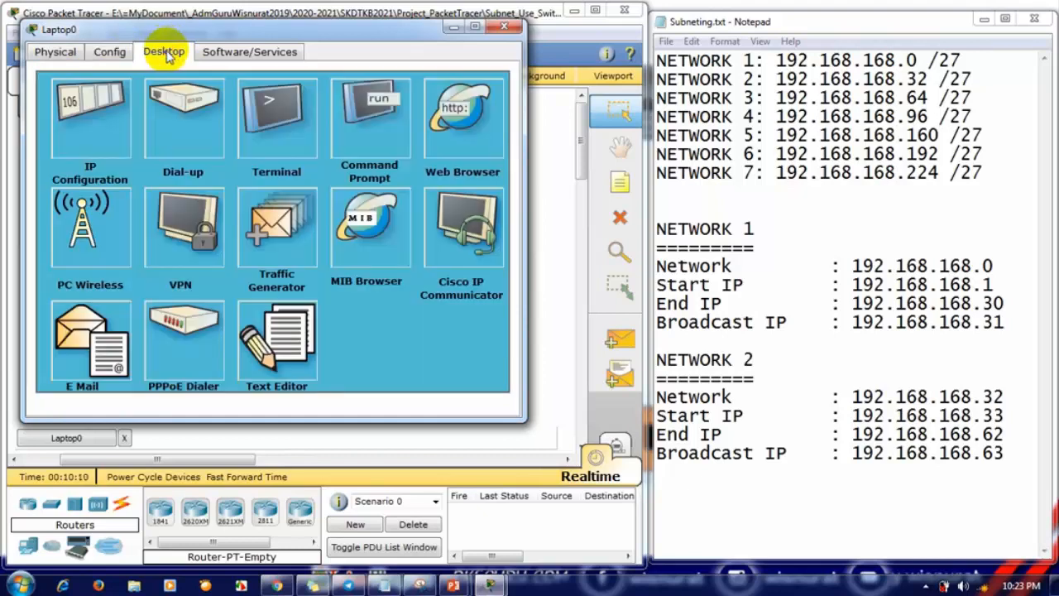
left_click(98, 123)
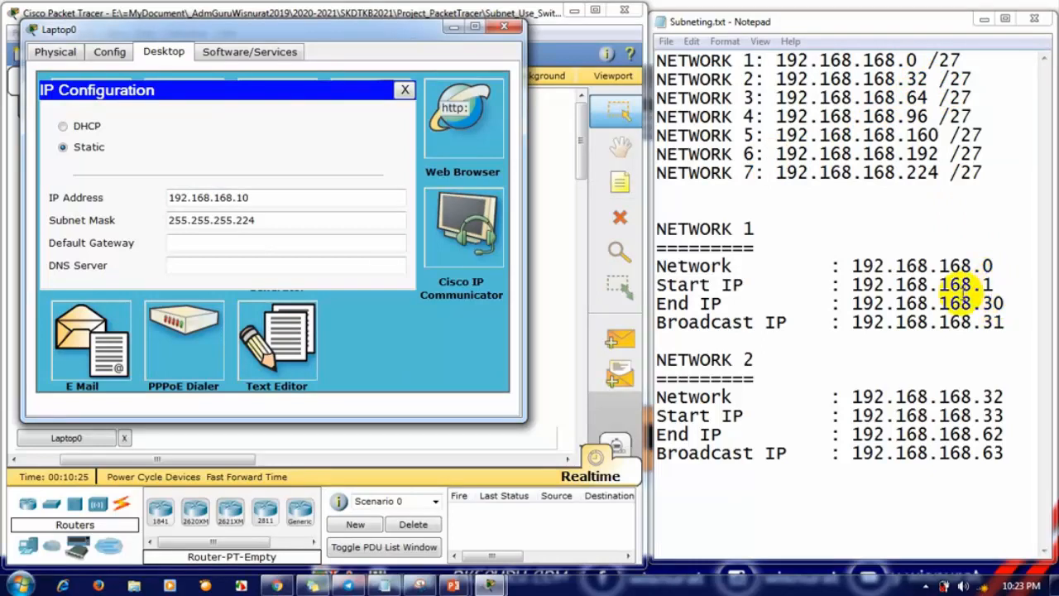
left_click(504, 27)
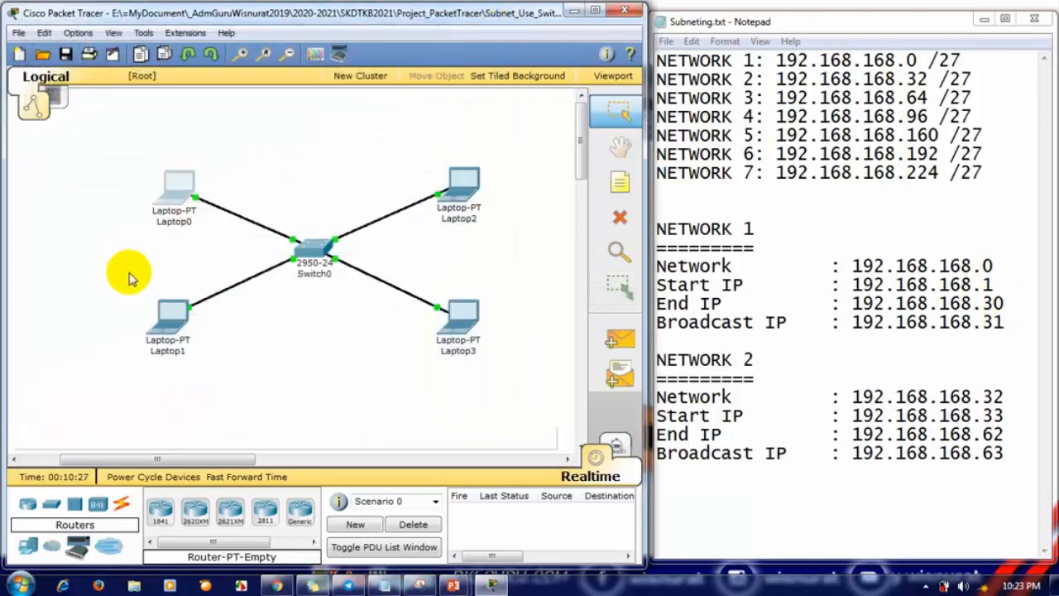
- Check Laptop1's IP configuration against the Network 1 range in the notes, and close its window
left_click(166, 313)
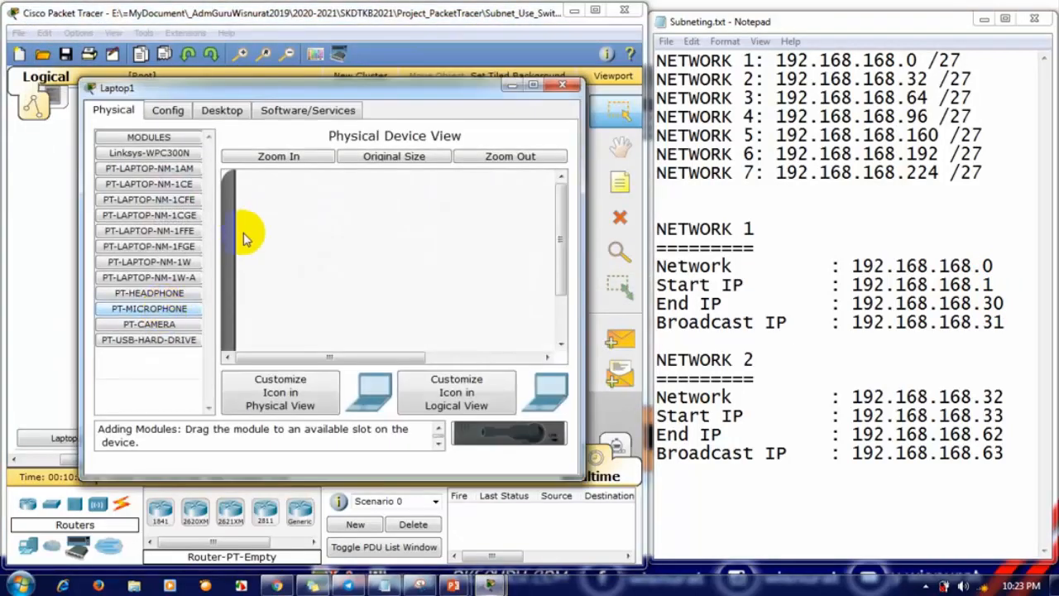
left_click(166, 110)
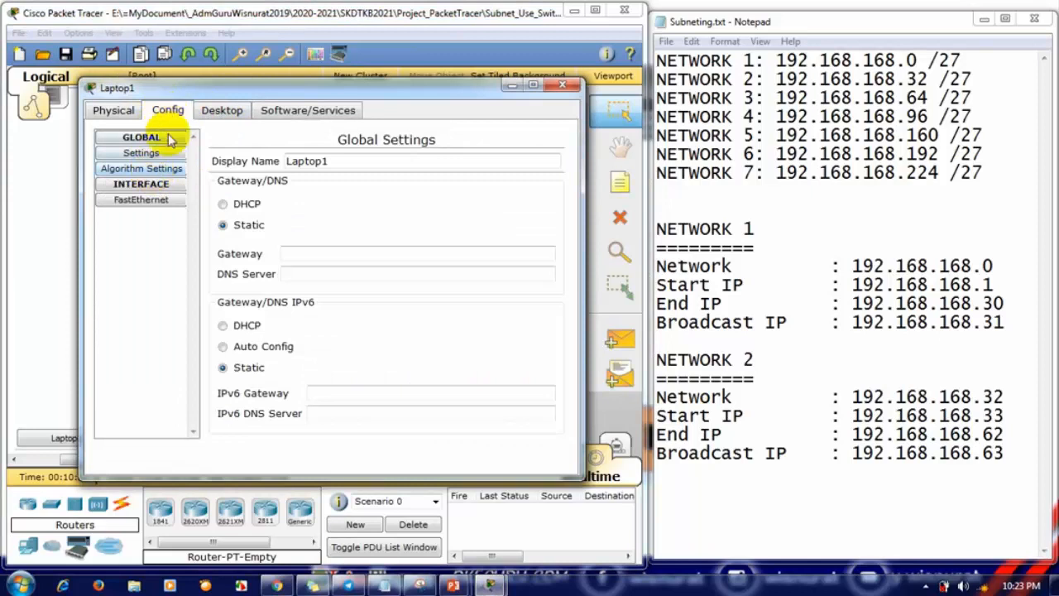
left_click(223, 116)
left_click(150, 169)
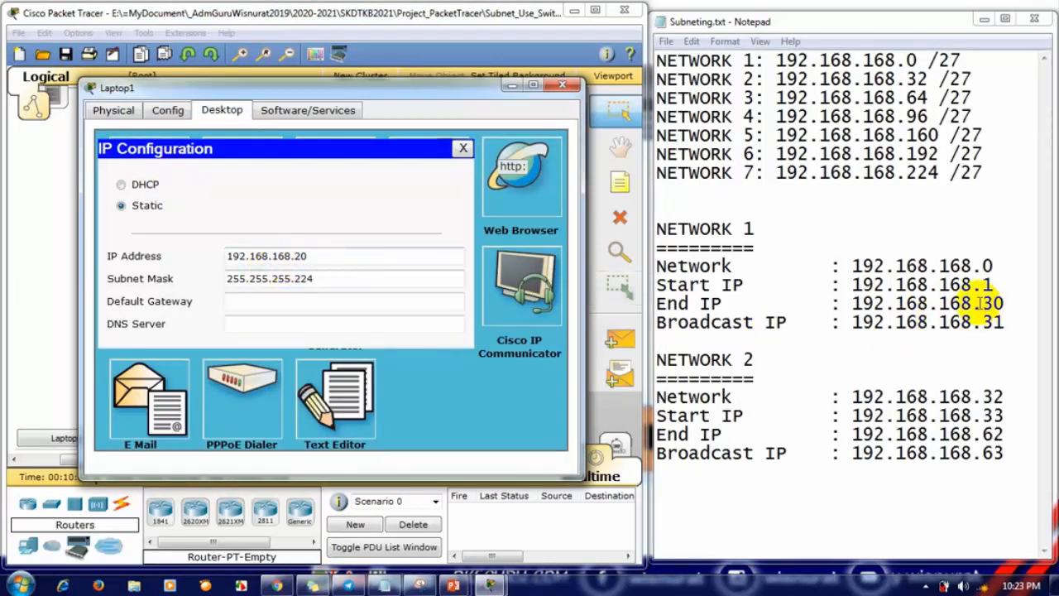
left_click(559, 87)
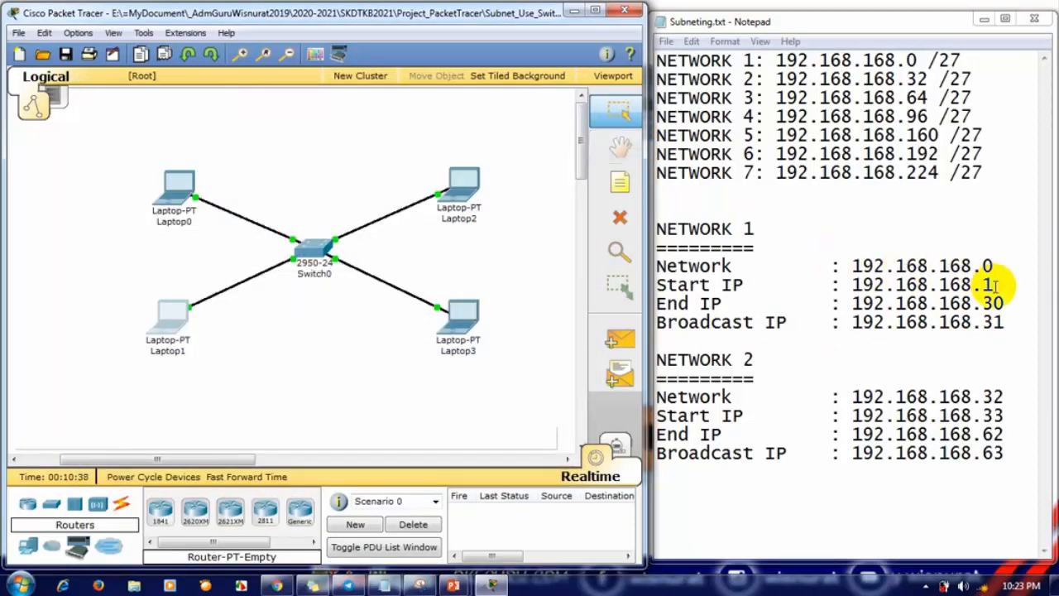
- In the Notepad notes, add the line 192,168.168.10 below Network 1's End IP and copy that line
left_click(1032, 321)
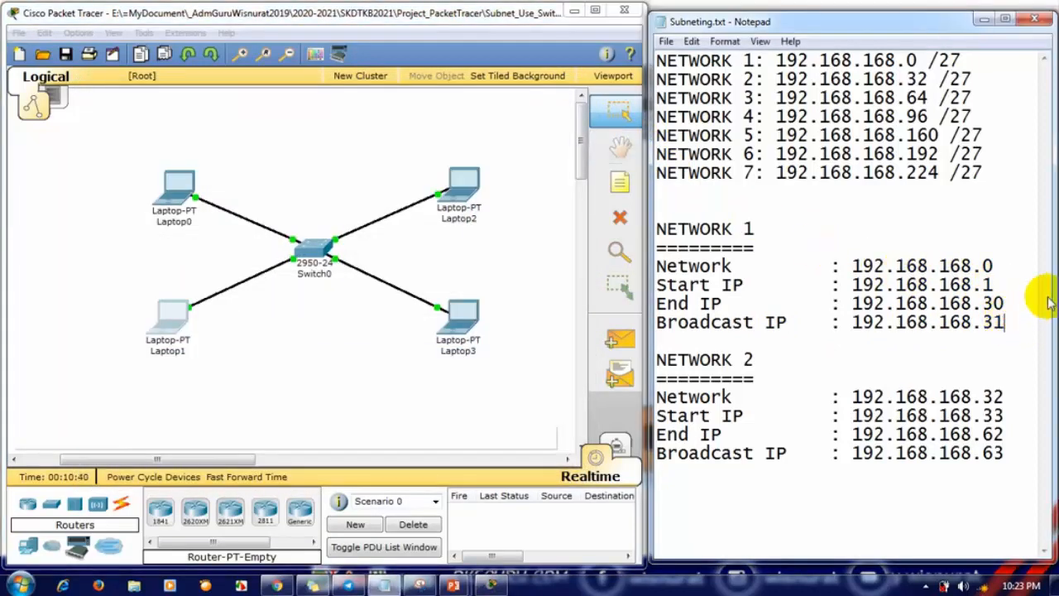
key("Return")
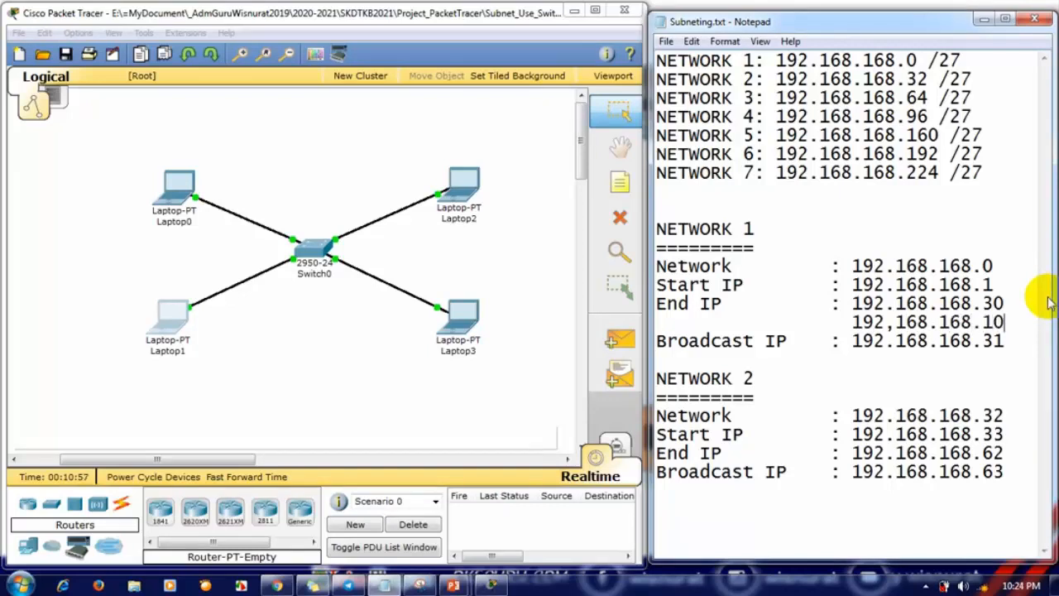
key("ctrl+shift+Left")
key("ctrl+shift+Left")
key("ctrl+shift+Left")
key("ctrl+c")
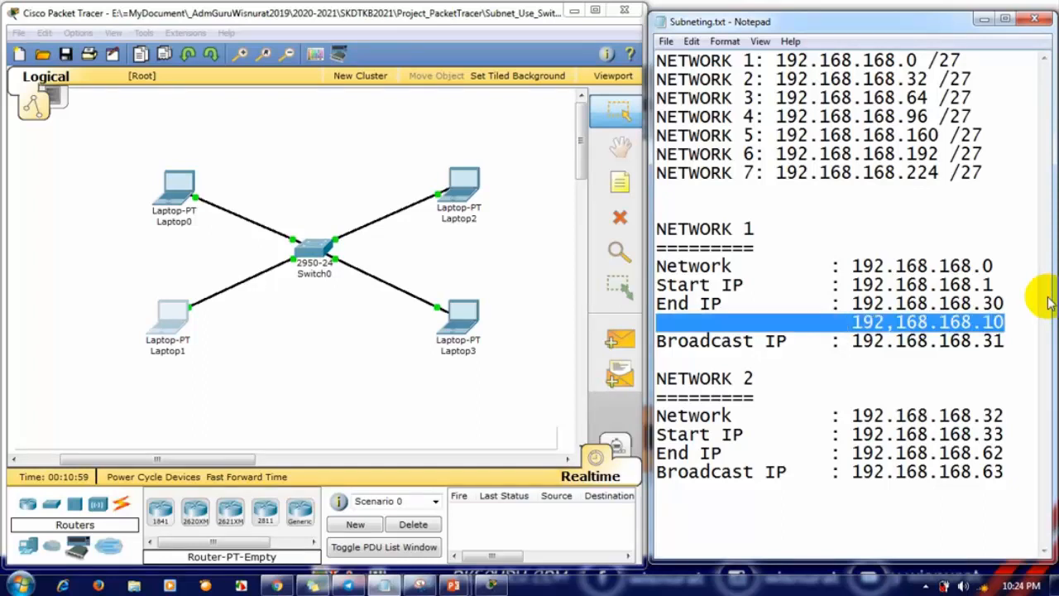
- Paste the copied address twice below Network 1's Start IP, remove the blank lines, and change the second one to 192,168.168.20
key("Up")
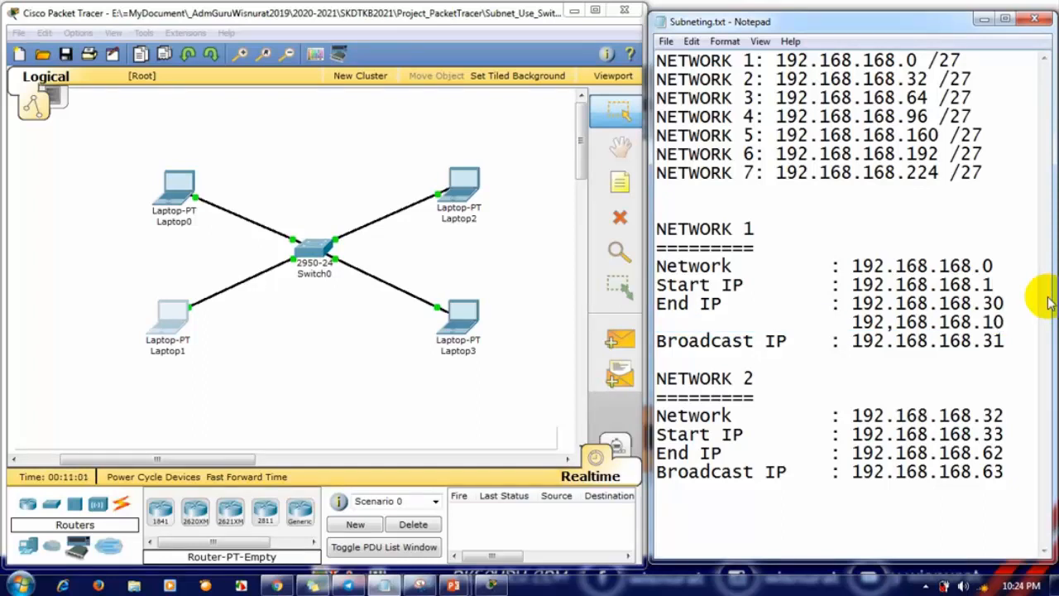
key("Return")
key("ctrl+v")
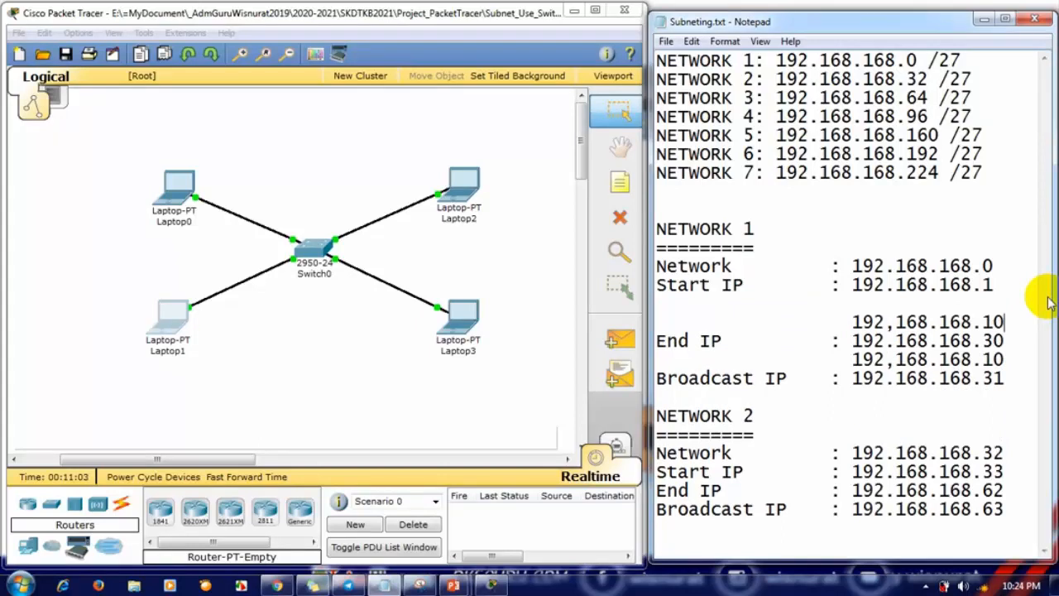
key("Return")
key("ctrl+v")
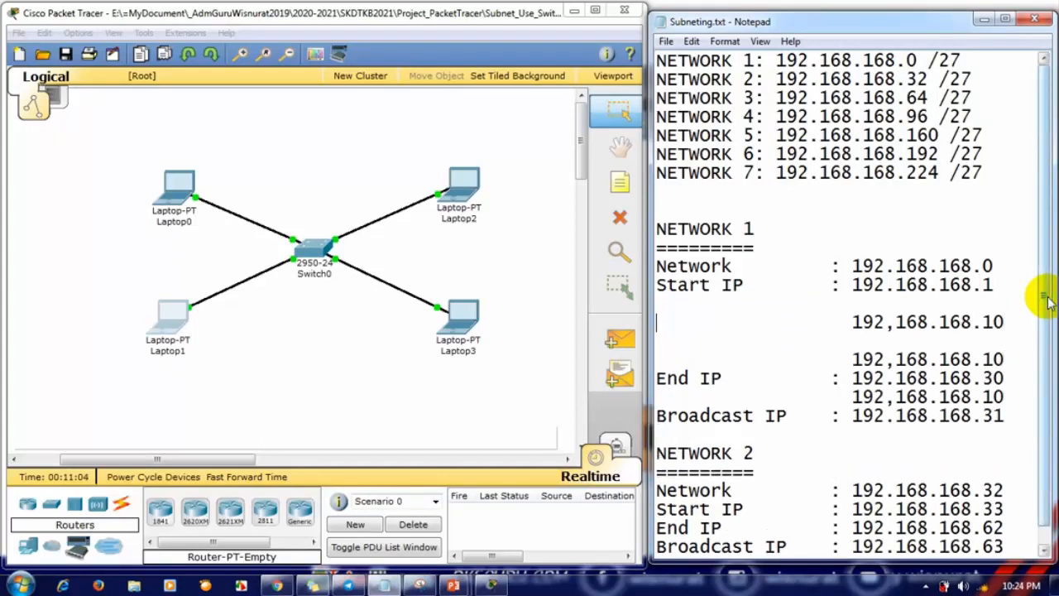
key("Delete")
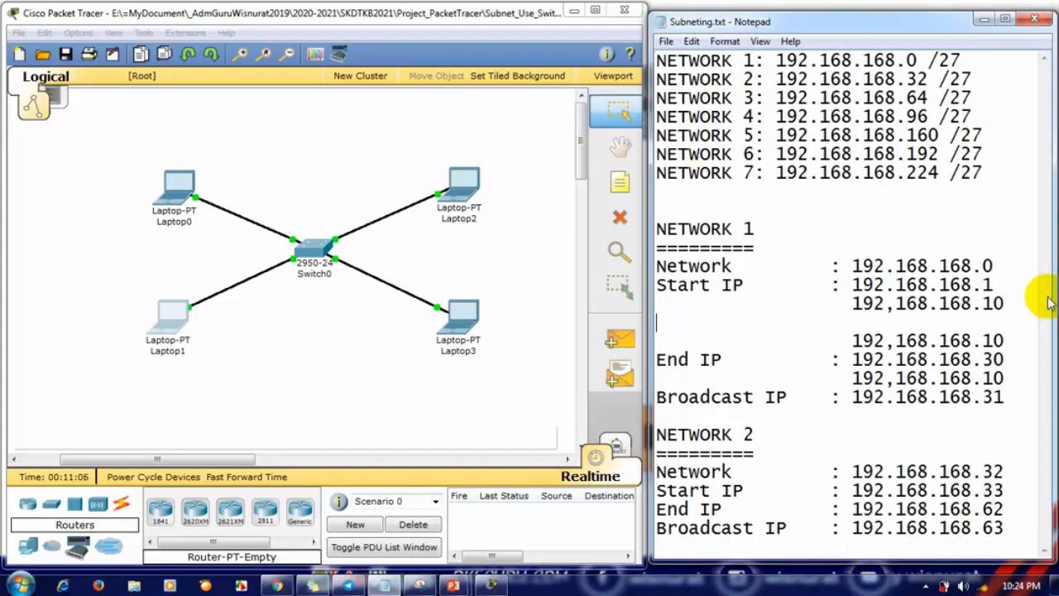
key("Delete")
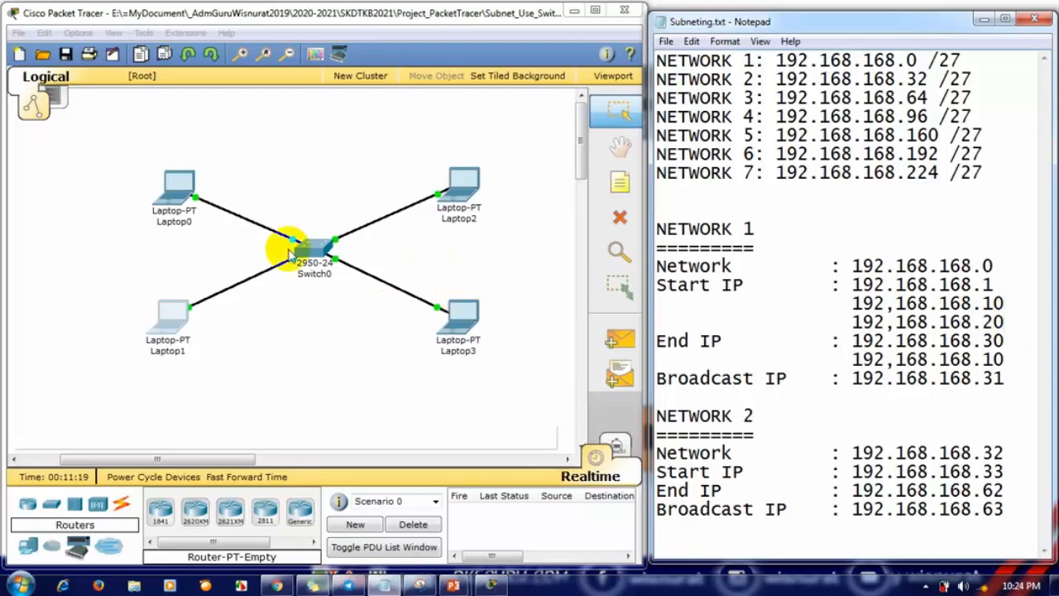
- Run ipconfig in Laptop0's Command Prompt in Packet Tracer
left_click(173, 201)
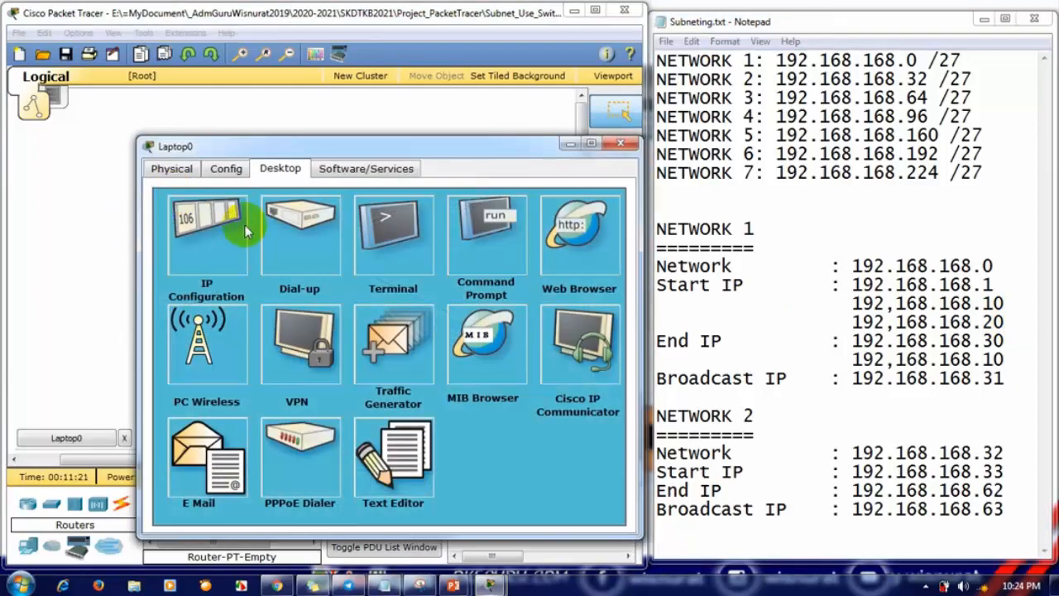
left_click(502, 226)
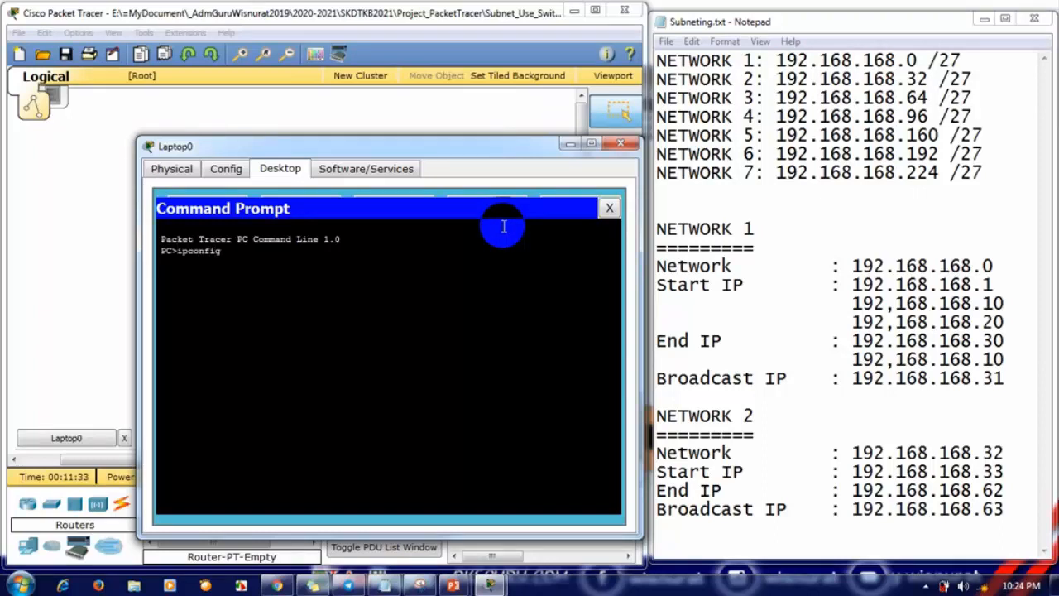
key("Return")
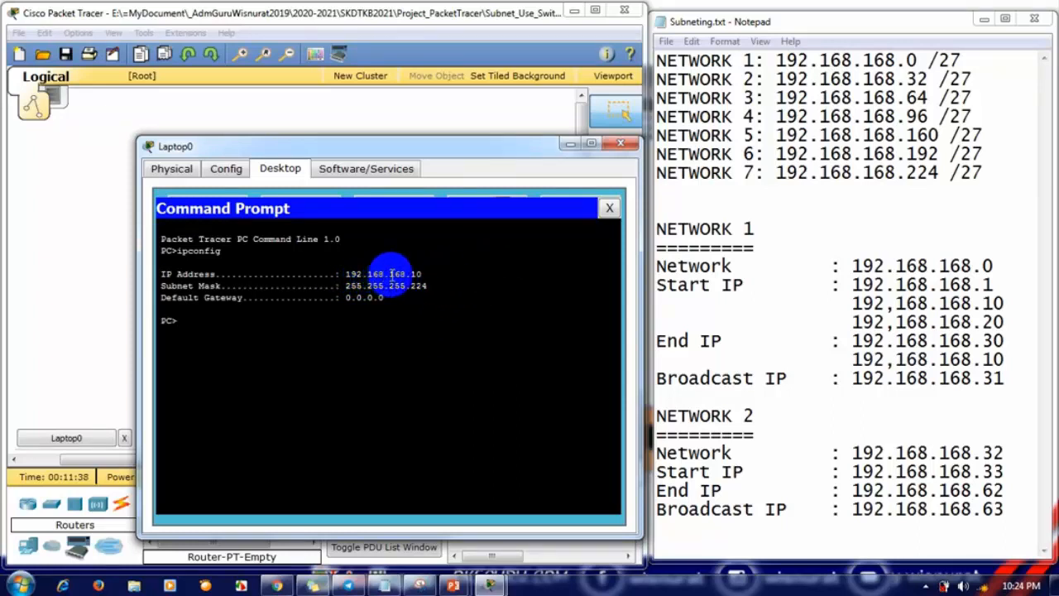
- Ping 192.168.168.20 from Laptop0's Command Prompt to test the connection to Laptop1, and close Laptop0's window
left_click(211, 316)
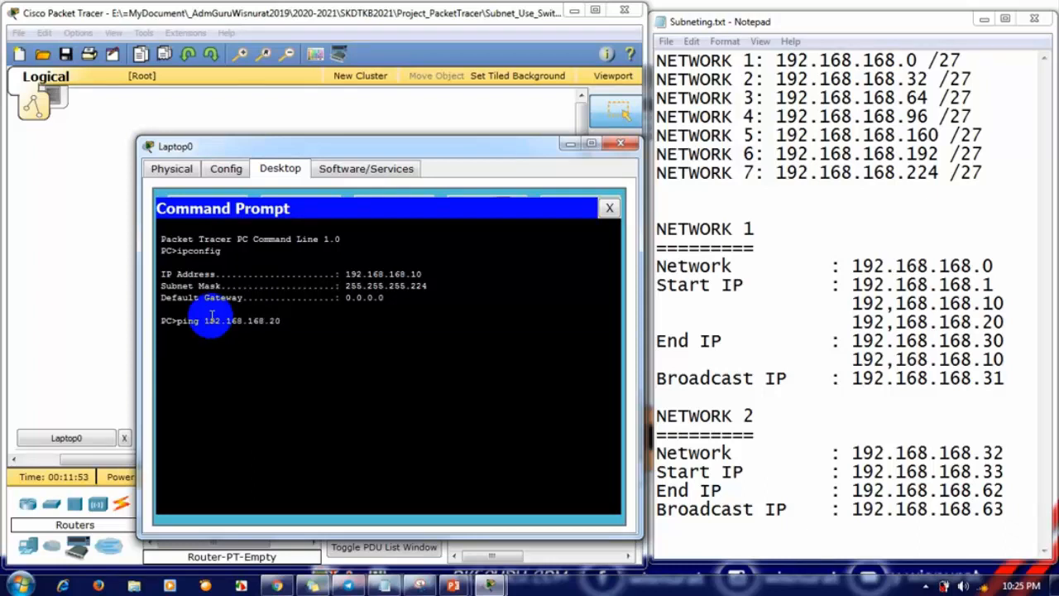
key("Return")
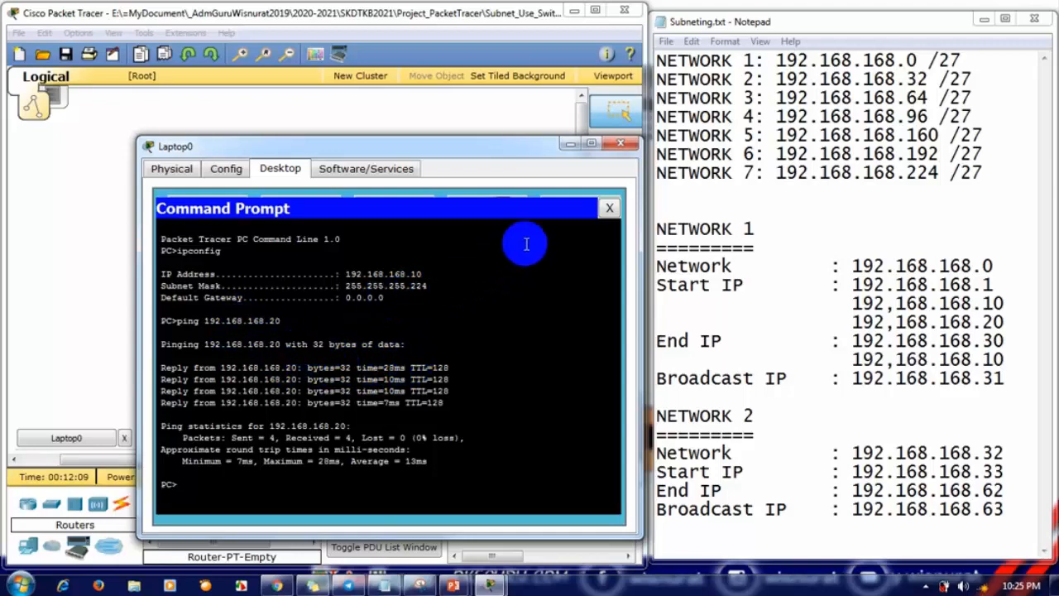
left_click(620, 145)
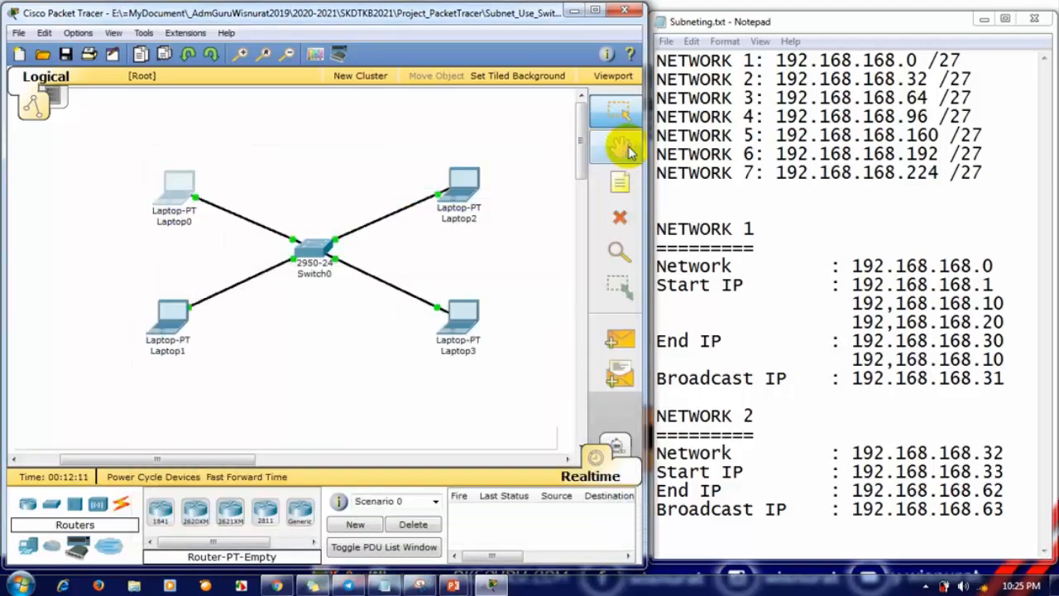
- Open Laptop2's IP configuration and check its address and subnet mask
left_click(464, 203)
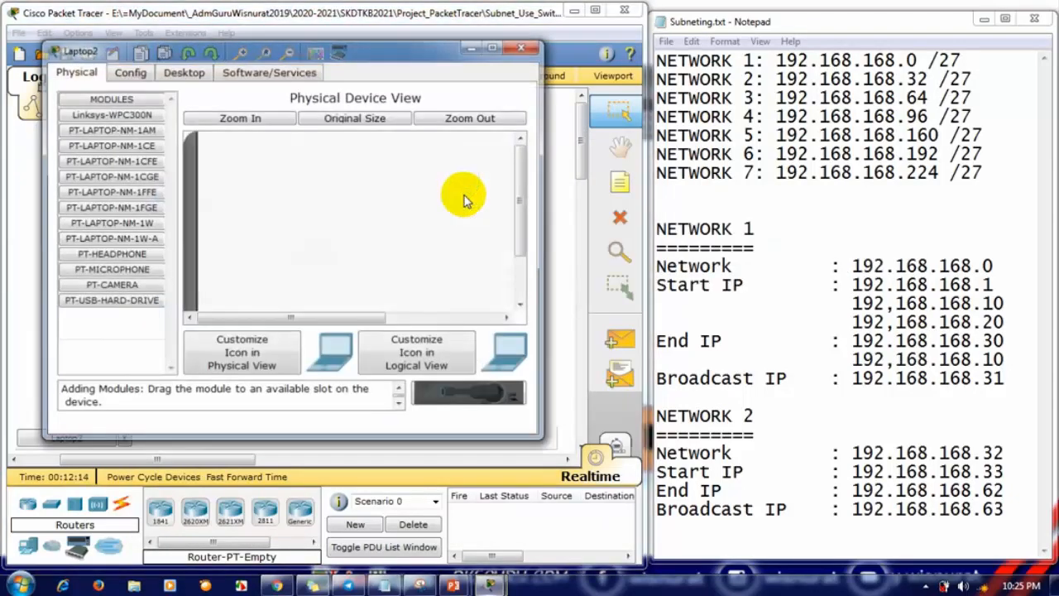
left_click(129, 72)
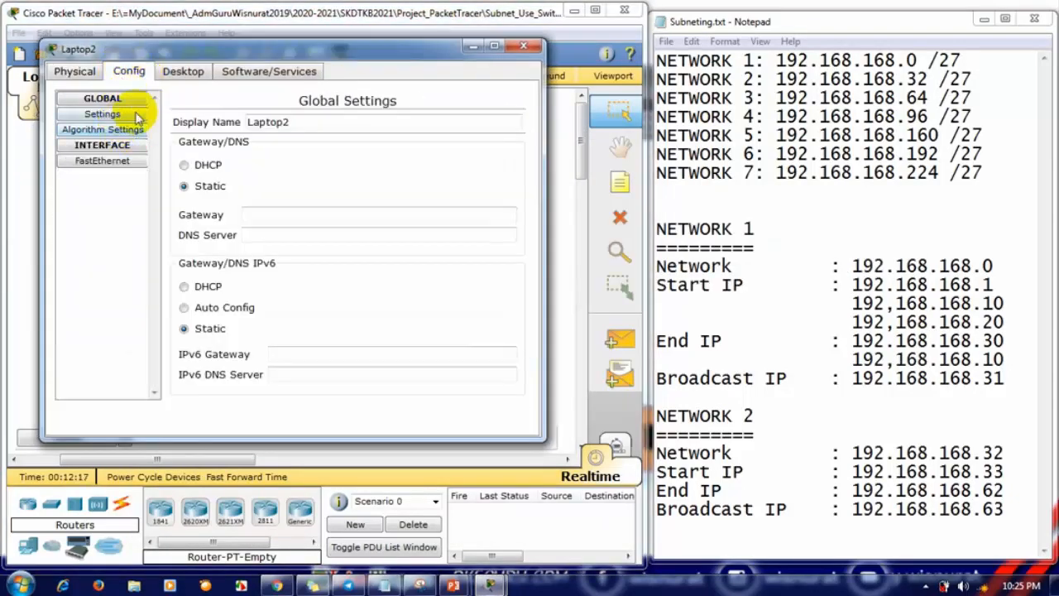
left_click(182, 71)
left_click(124, 139)
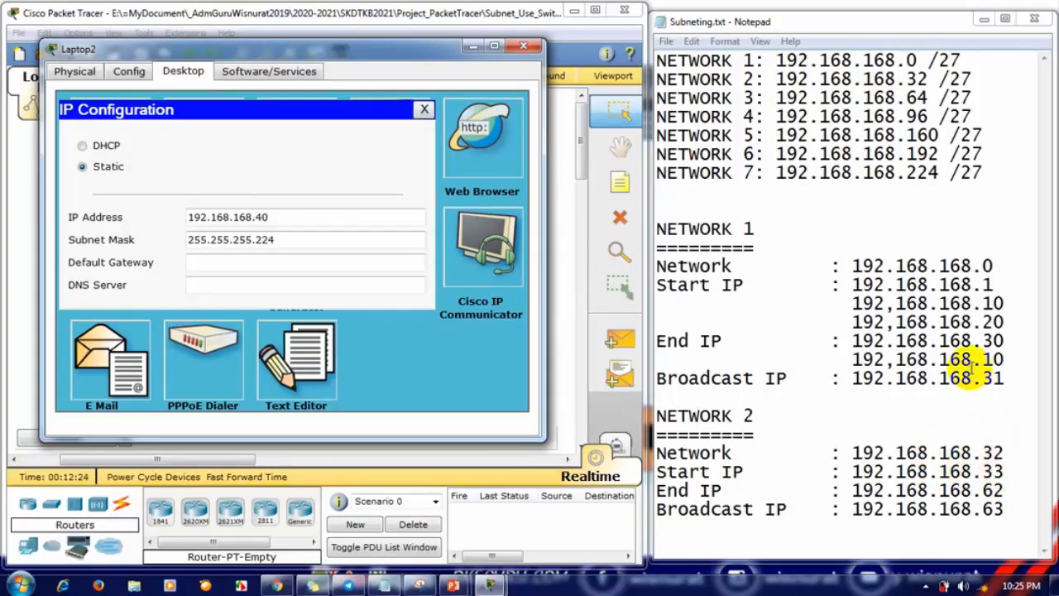
- In the Notepad notes, copy and remove the extra address line and its blank line below Network 1's End IP
left_click_drag(1008, 359, 642, 374)
key("ctrl+c")
key("Delete")
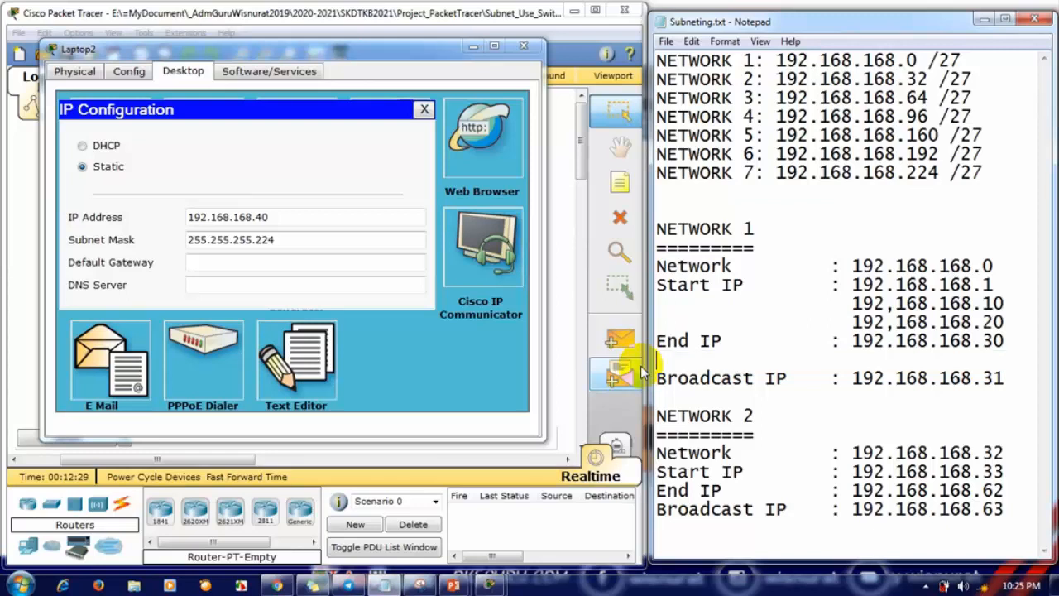
key("Delete")
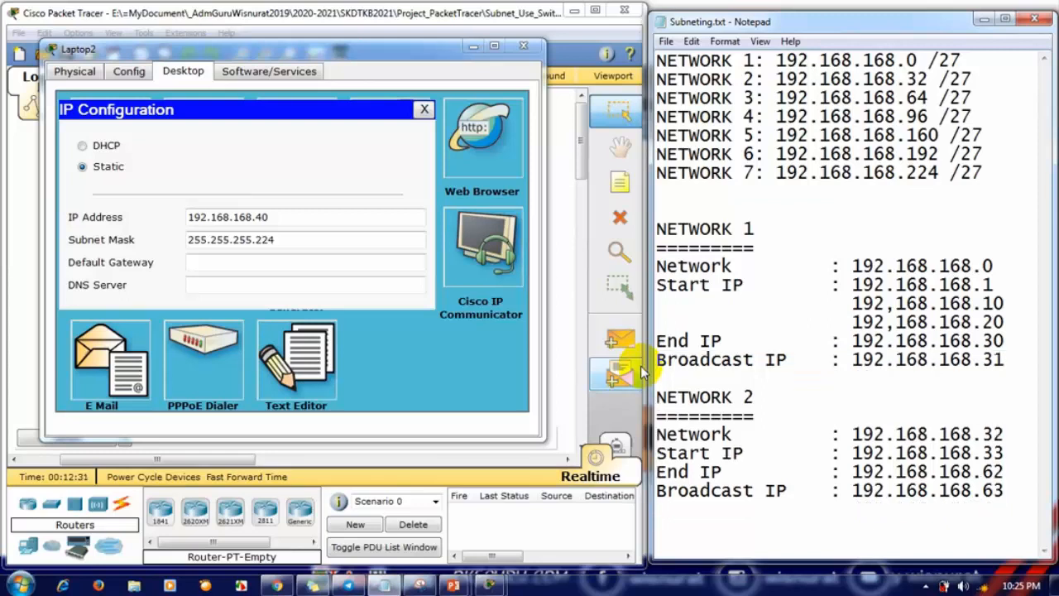
- Paste the copied address line below Network 2's Start IP and change it to 192,168.168.40
left_click(1006, 451)
key("Return")
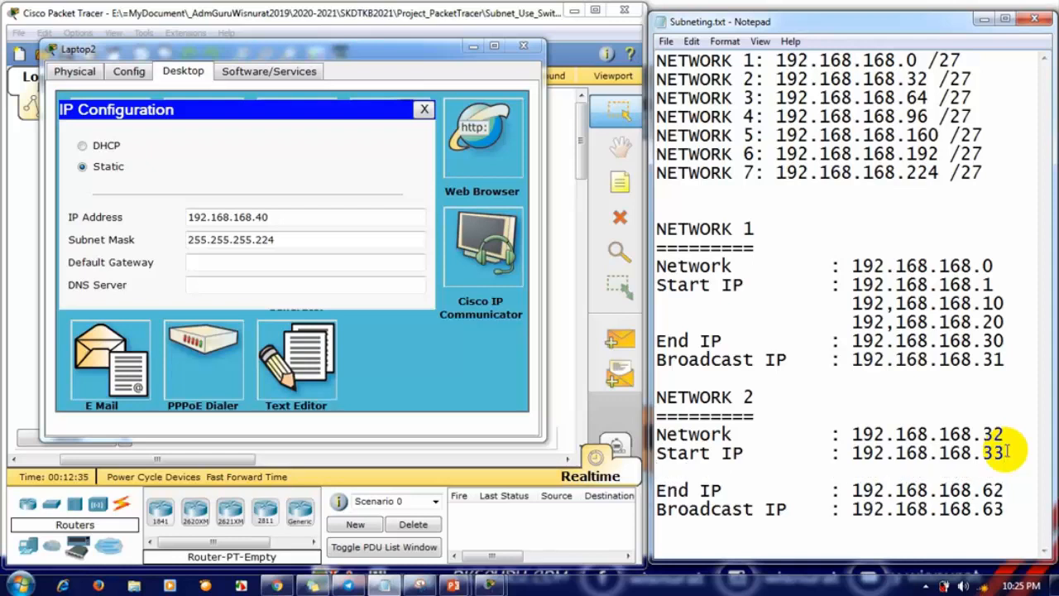
key("ctrl+v")
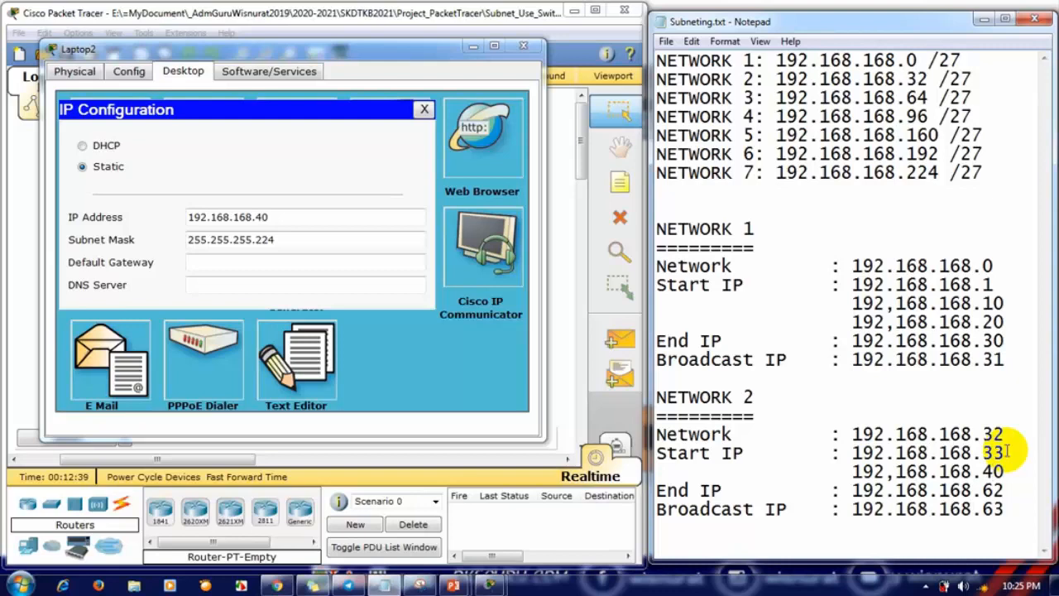
- Close Laptop2's window and open Laptop3's IP configuration to check its address and subnet mask
left_click(521, 51)
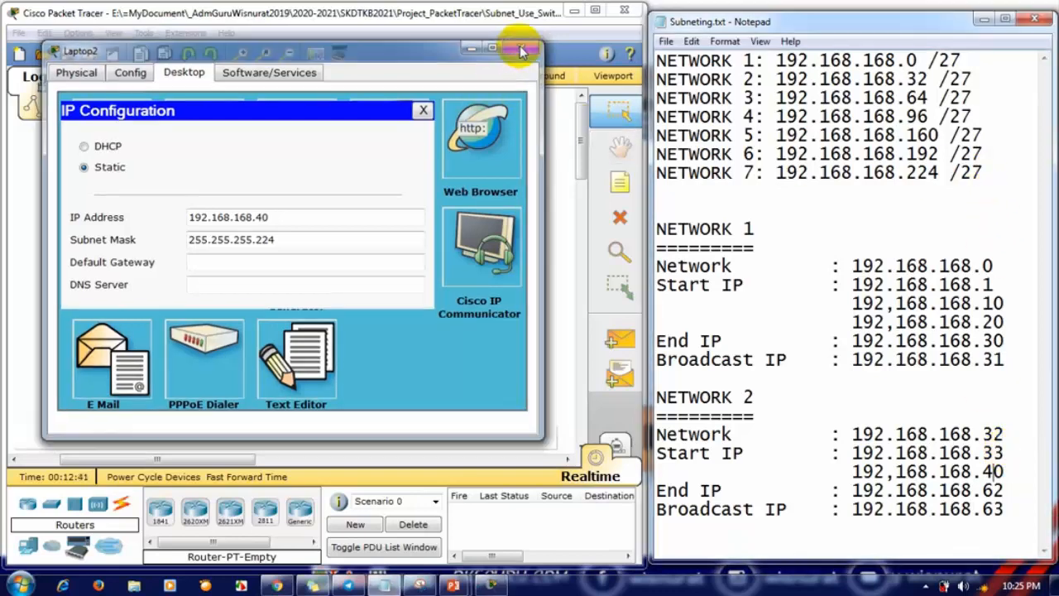
left_click(521, 51)
left_click(461, 298)
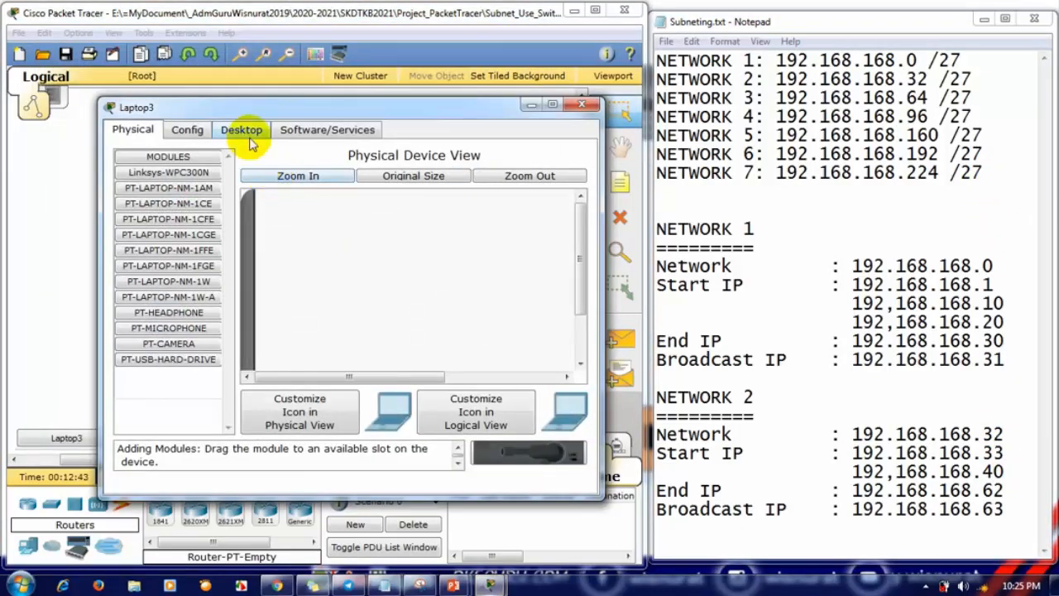
left_click(245, 131)
left_click(170, 192)
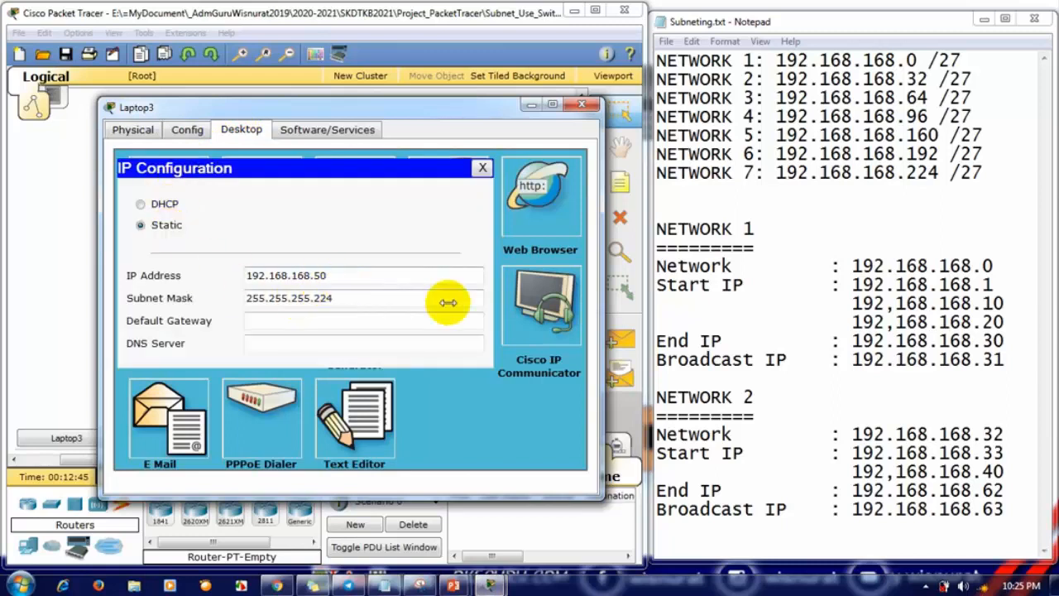
- In the Notepad notes, add the address line 192,168.168.50 below 192,168.168.40 under Network 2's Start IP
left_click(1009, 473)
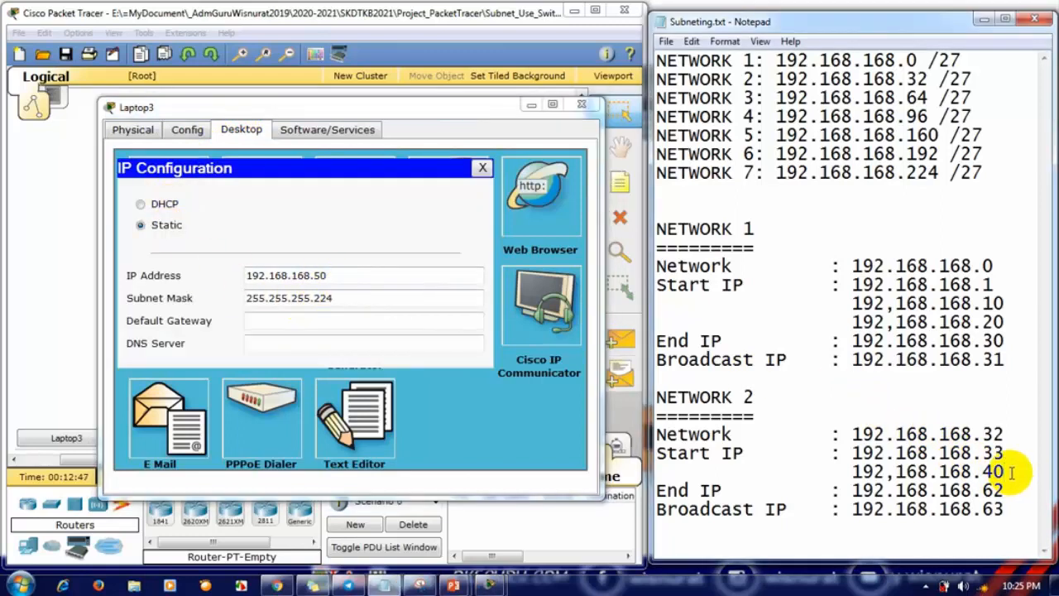
key("ctrl+v")
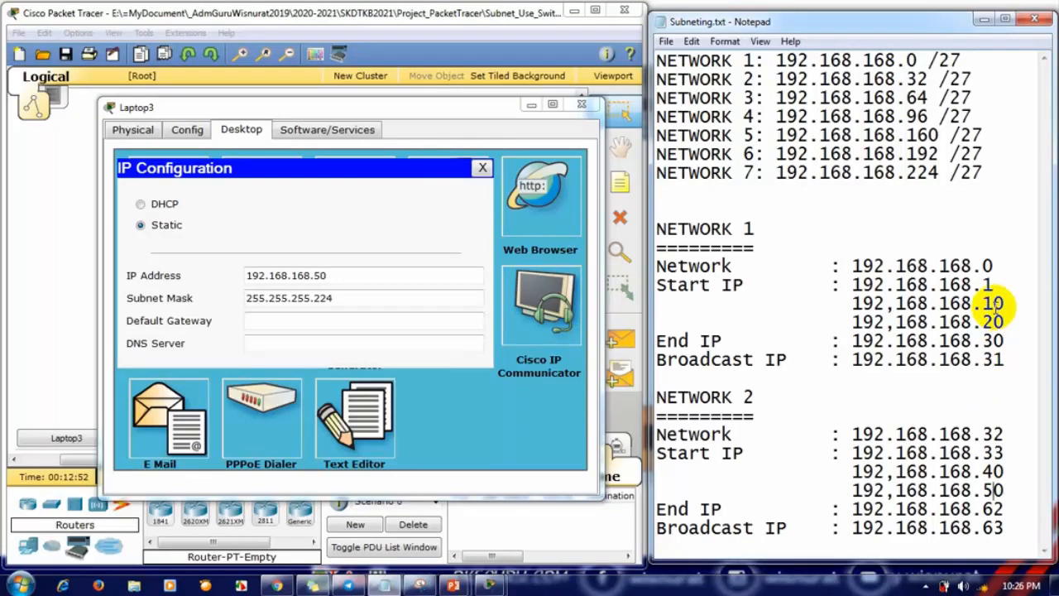
key("ctrl")
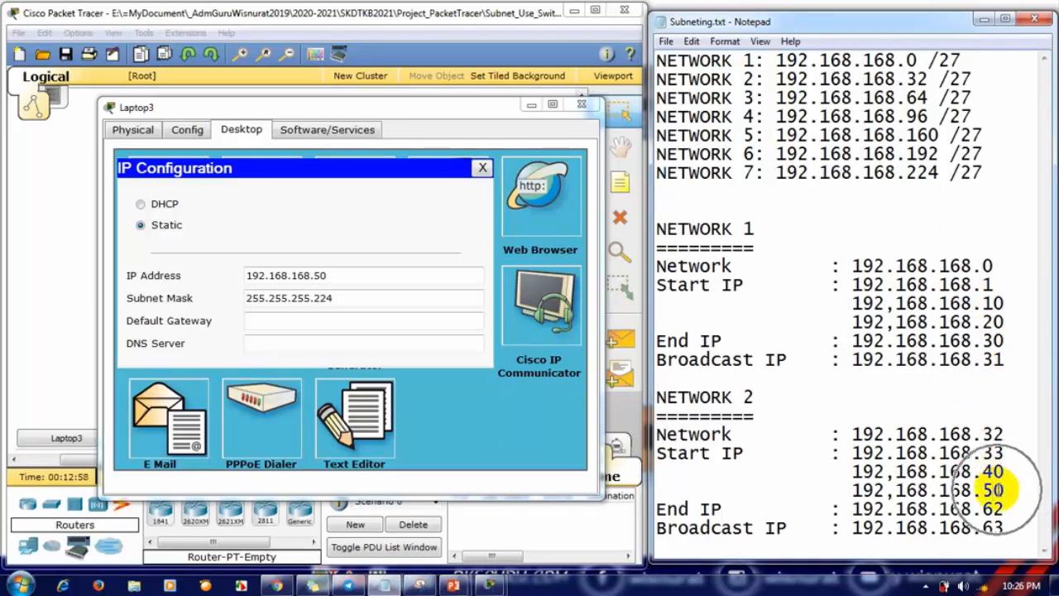
- Close Laptop3's window and, from Laptop2's Command Prompt, ping 192.168.168.50 and 192.168.168.10
left_click(582, 104)
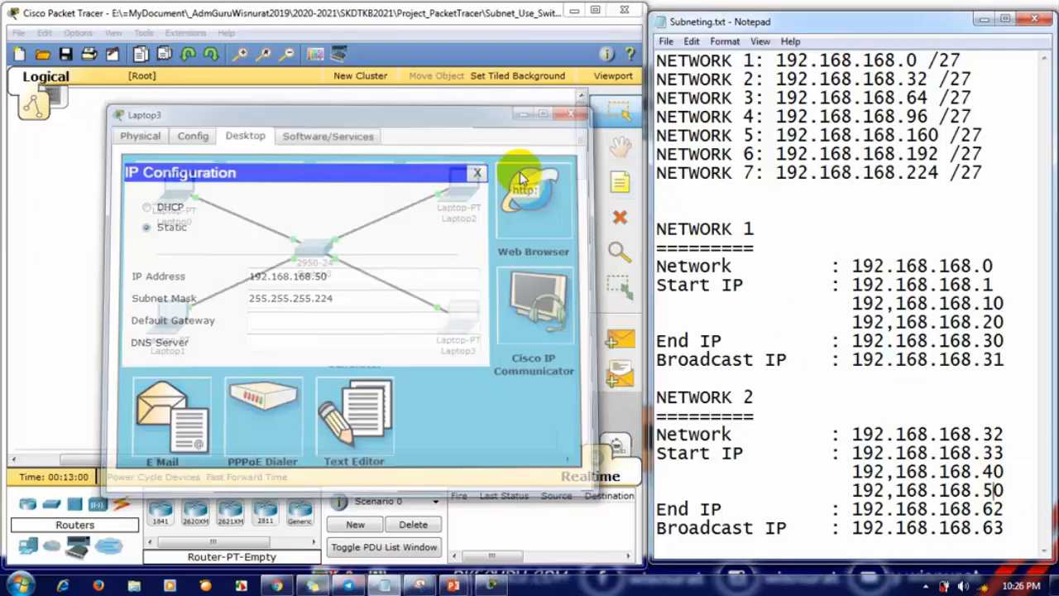
left_click(459, 196)
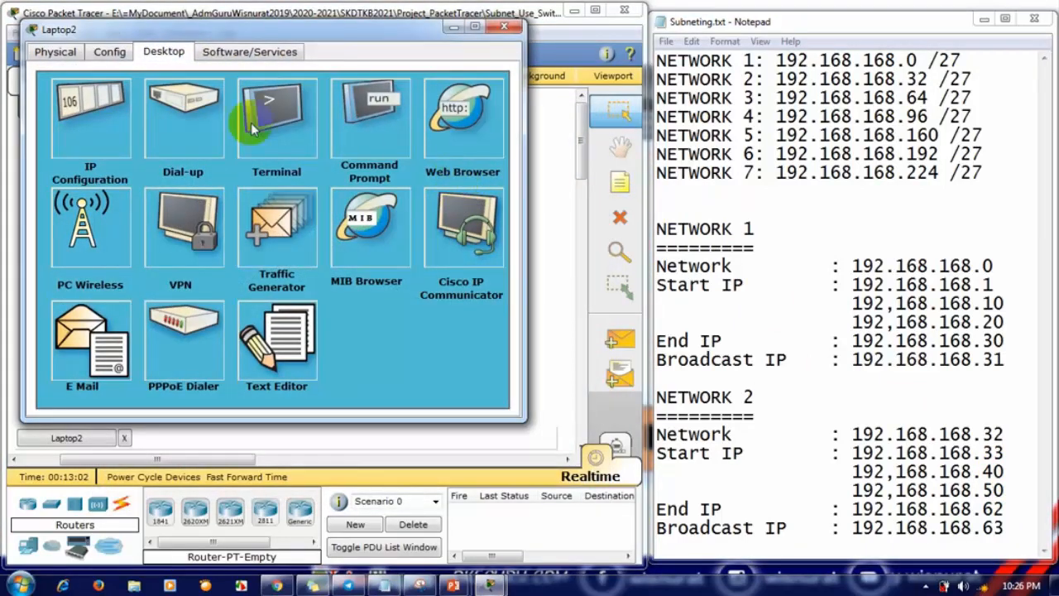
left_click(380, 116)
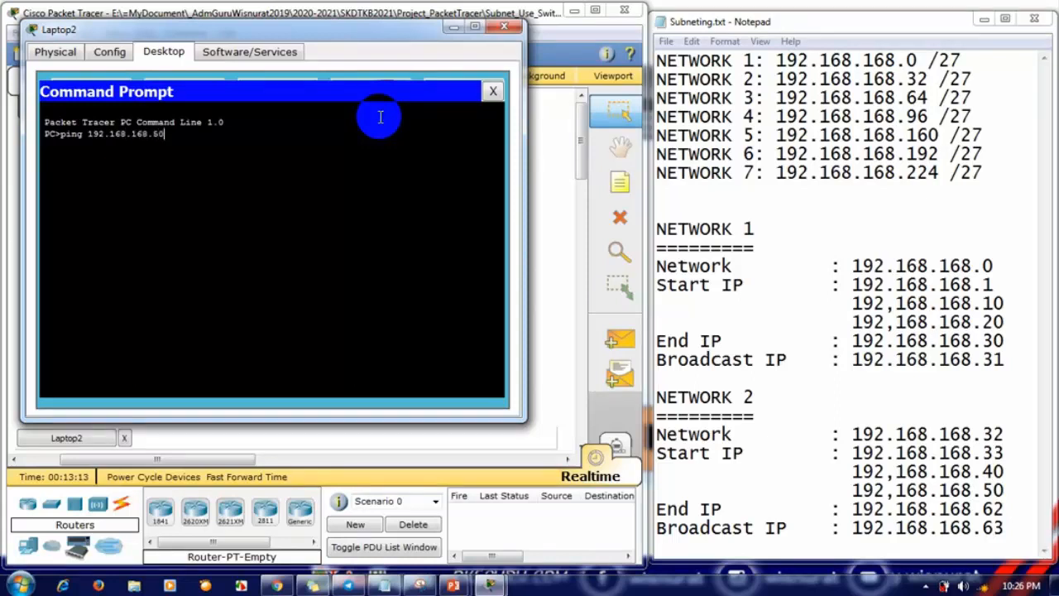
key("Return")
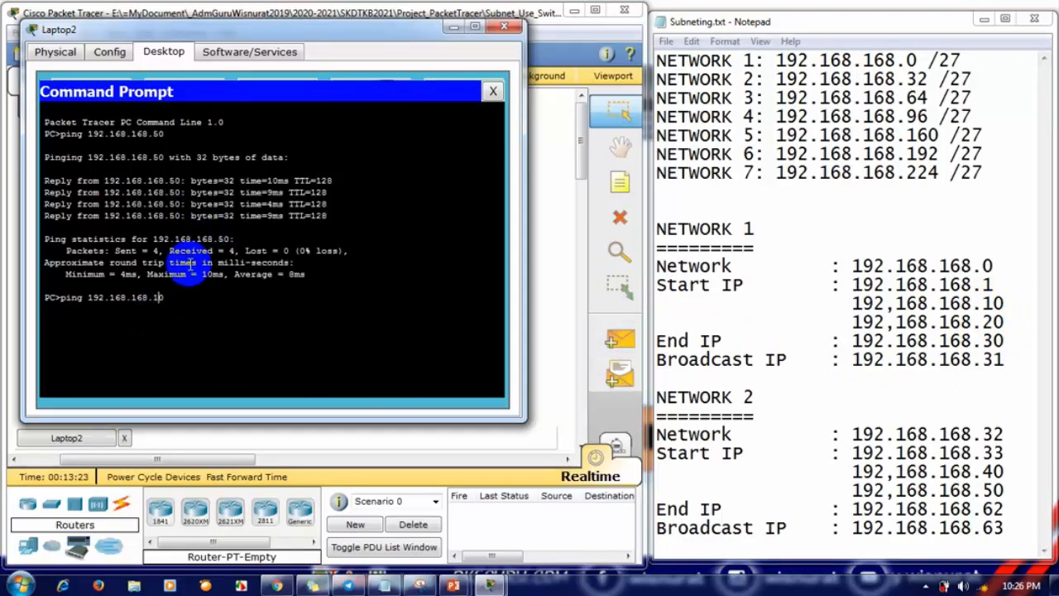
key("Return")
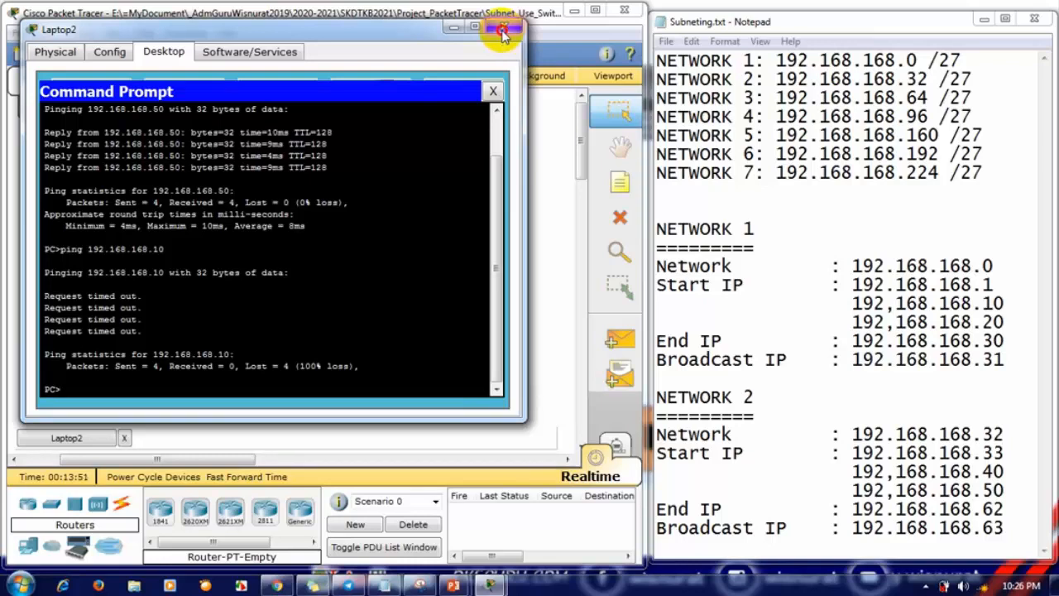
left_click(503, 31)
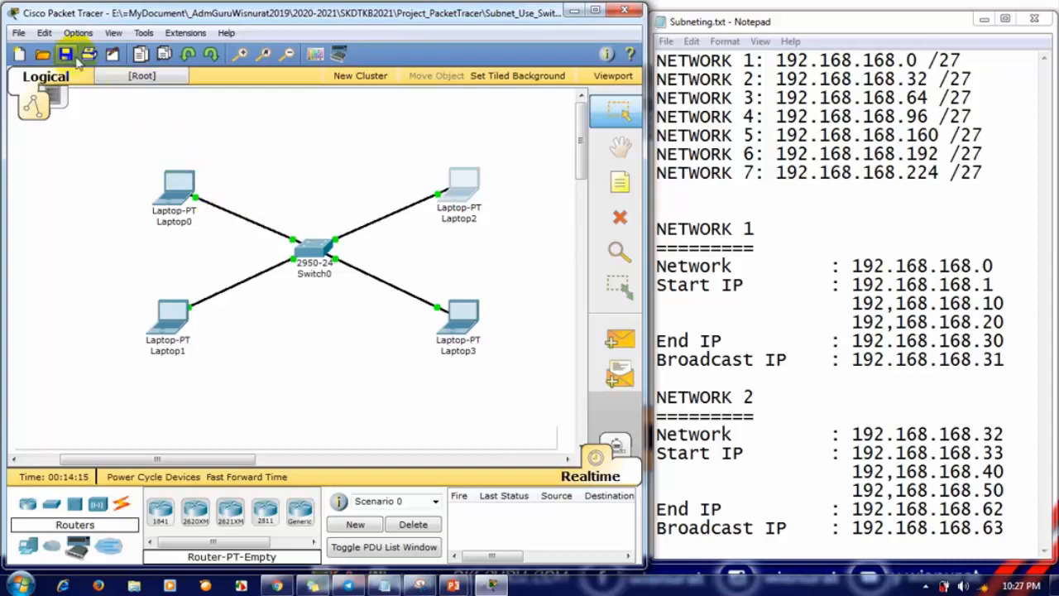
- Open the project Subnet_Use_Router.pkt without saving the current network
left_click(44, 54)
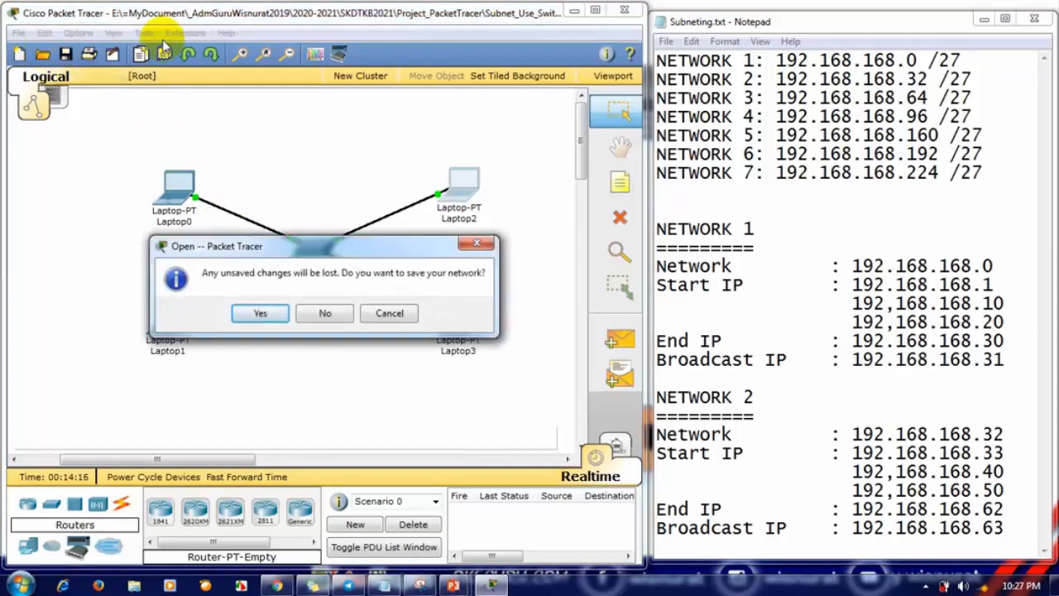
left_click(318, 310)
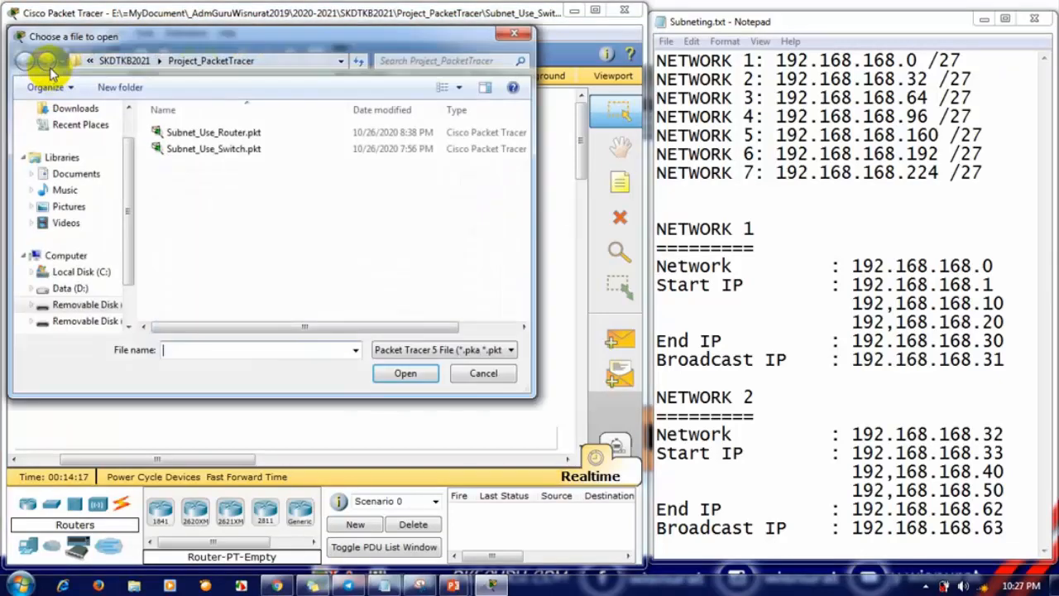
left_click(201, 134)
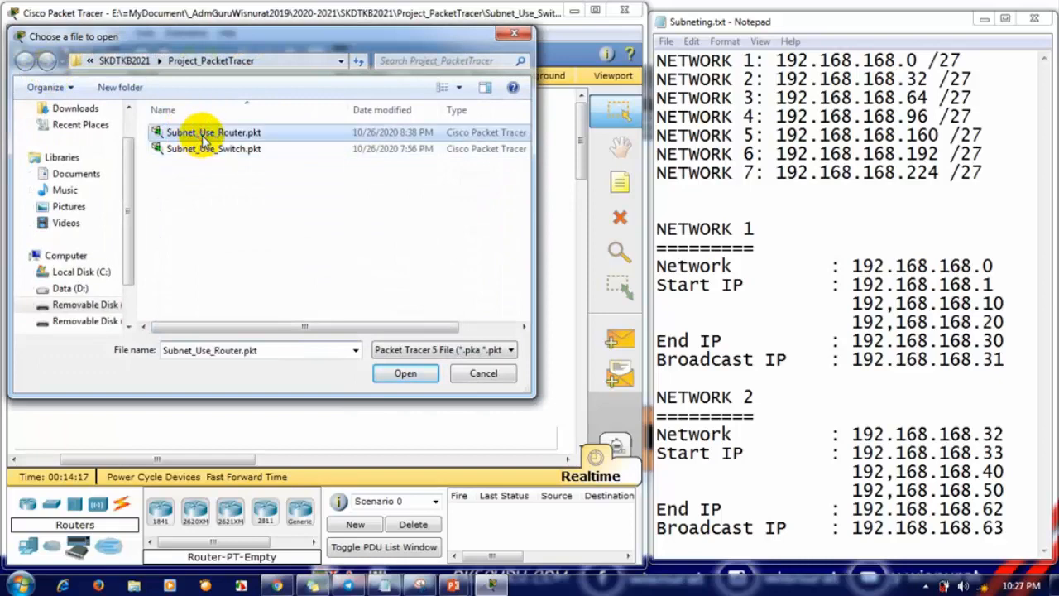
left_click(405, 375)
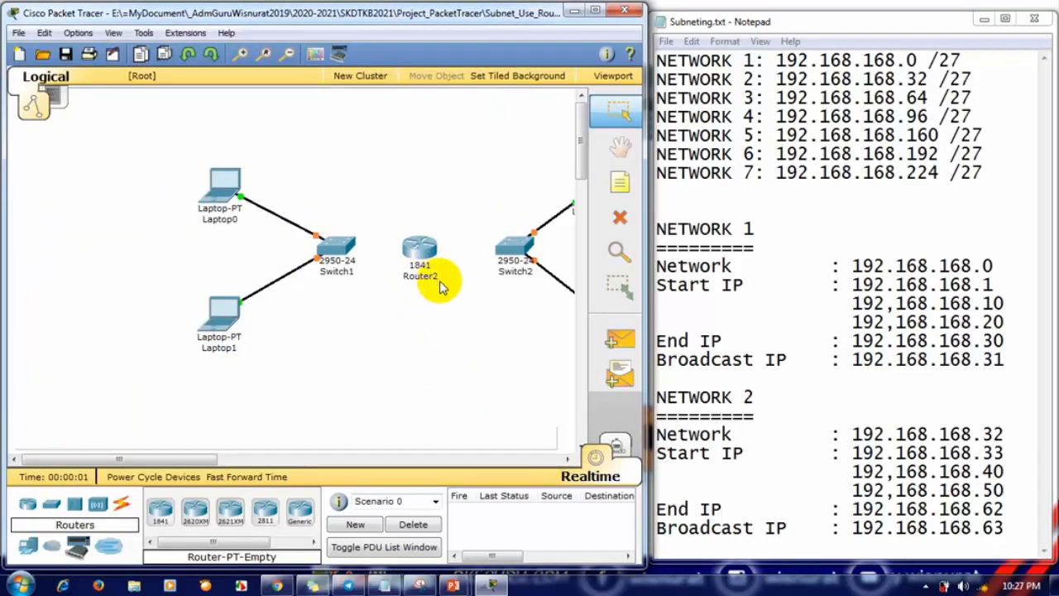
left_click_drag(203, 459, 244, 458)
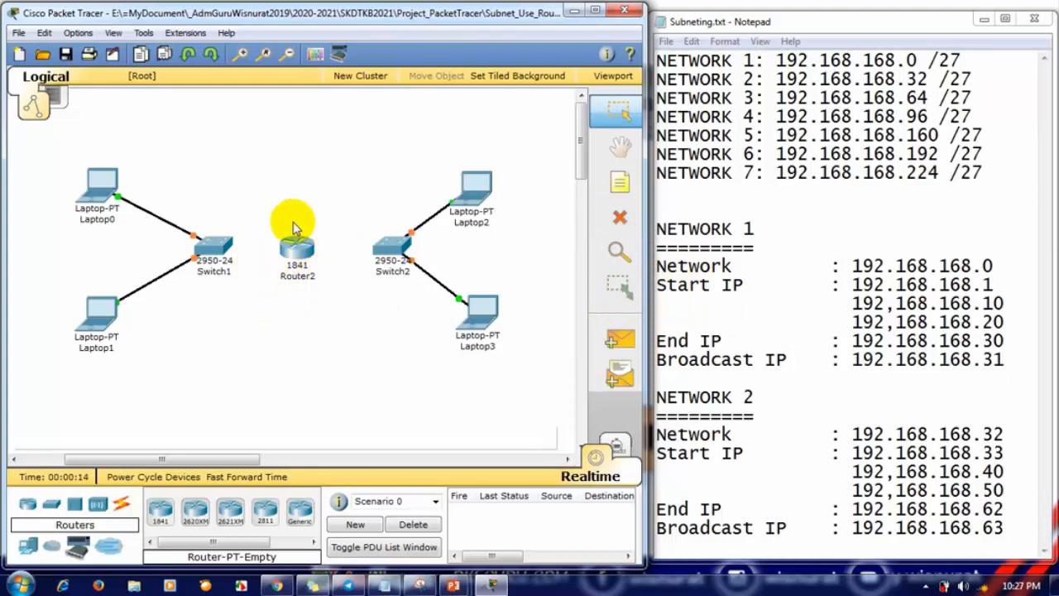
left_click(298, 258)
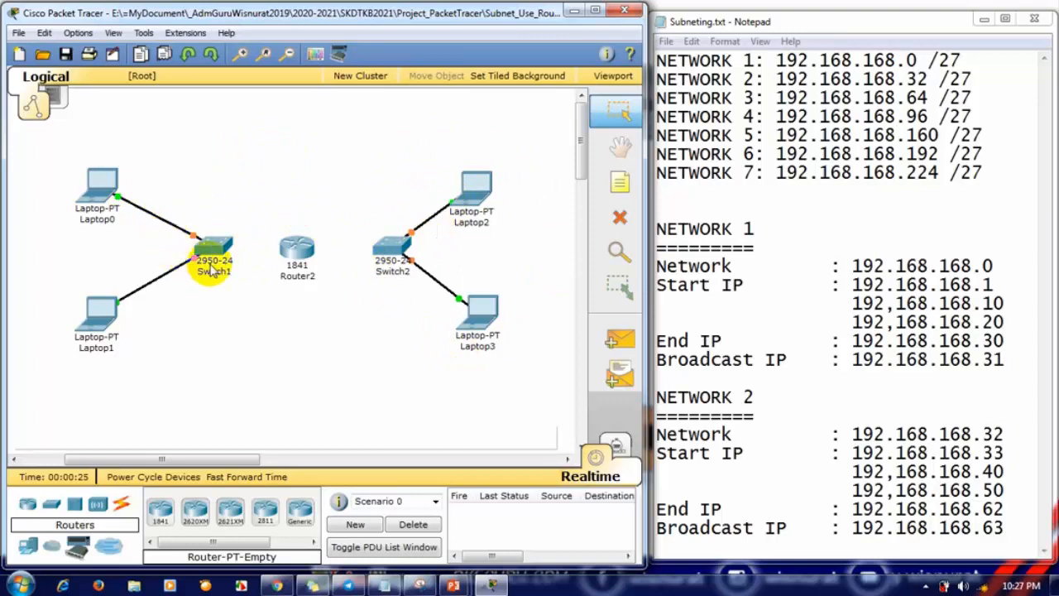
left_click(296, 251)
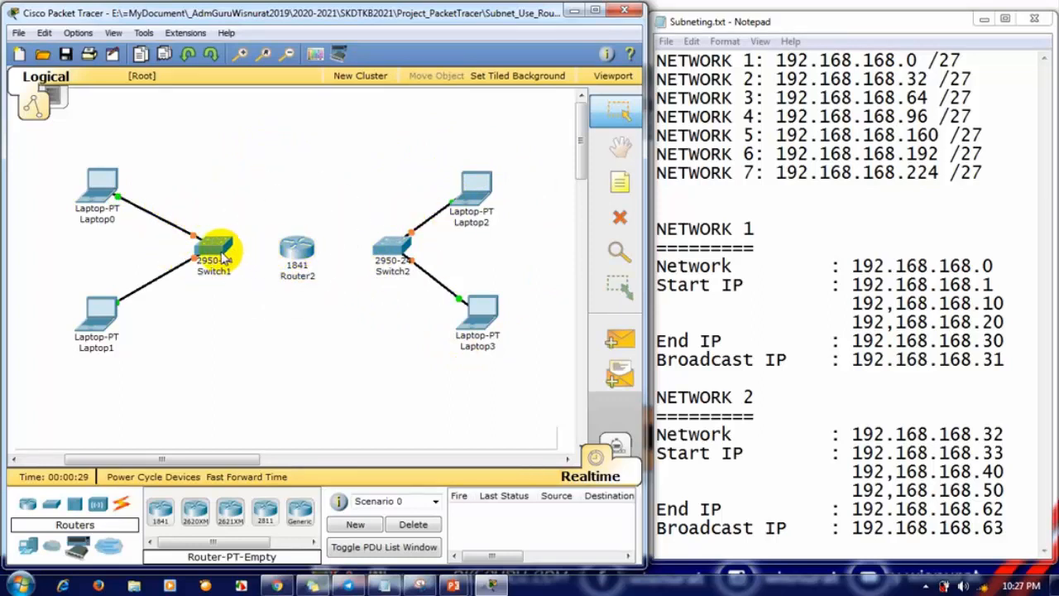
left_click(221, 256)
left_click(392, 253)
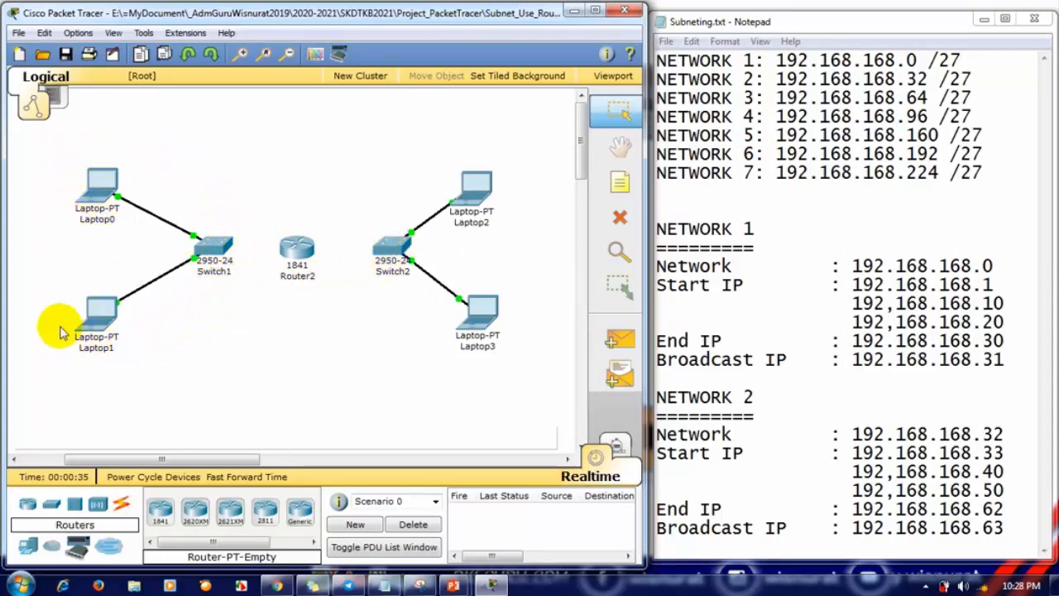
- Connect Switch1's FastEthernet0/3 to Router2's FastEthernet0/0 with a copper straight-through cable
left_click(122, 505)
left_click(230, 512)
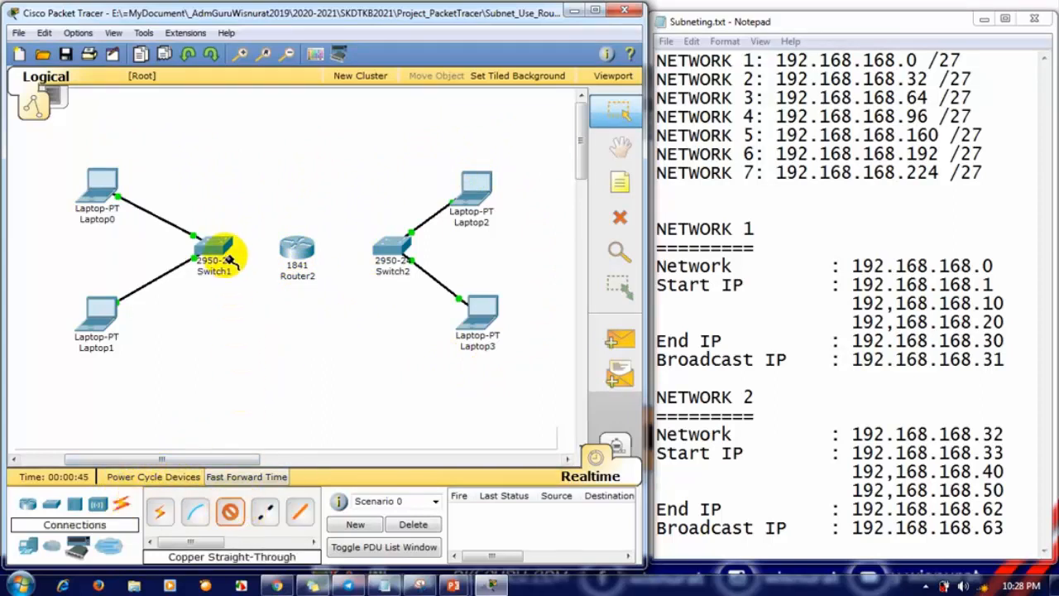
left_click(211, 245)
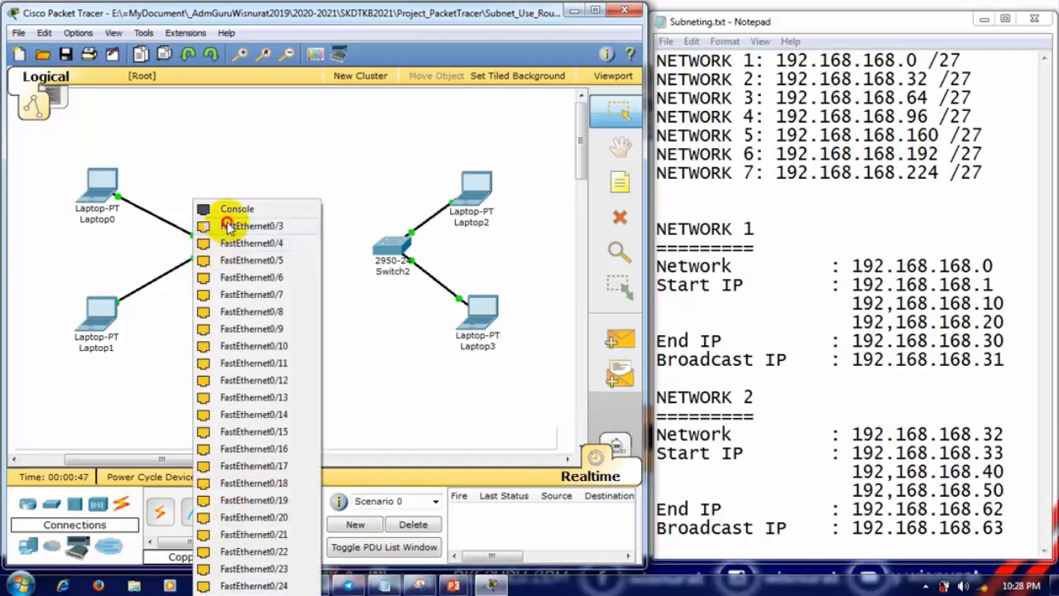
left_click(228, 229)
left_click(291, 250)
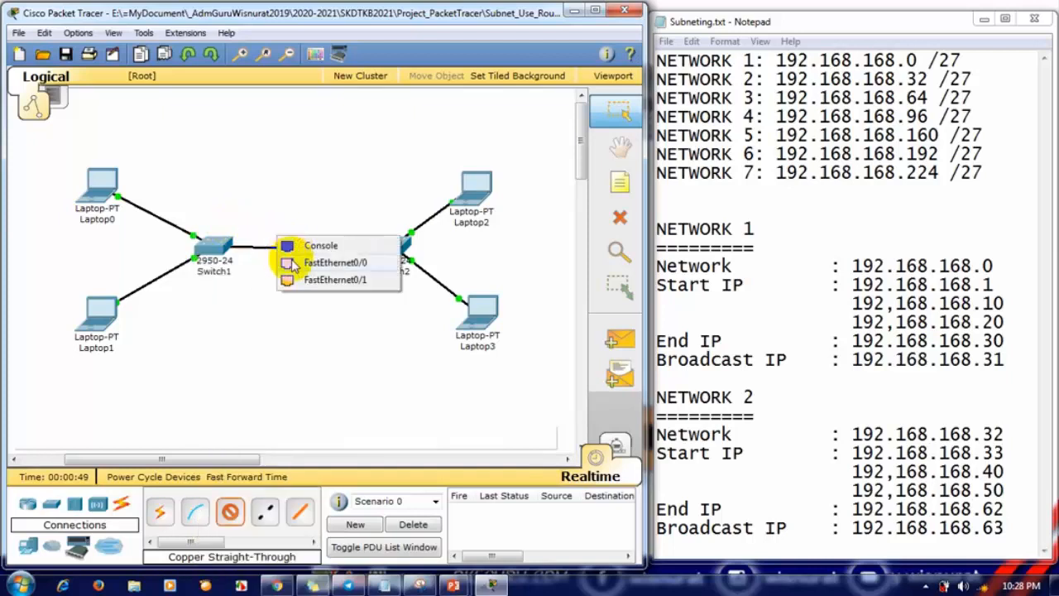
left_click(342, 264)
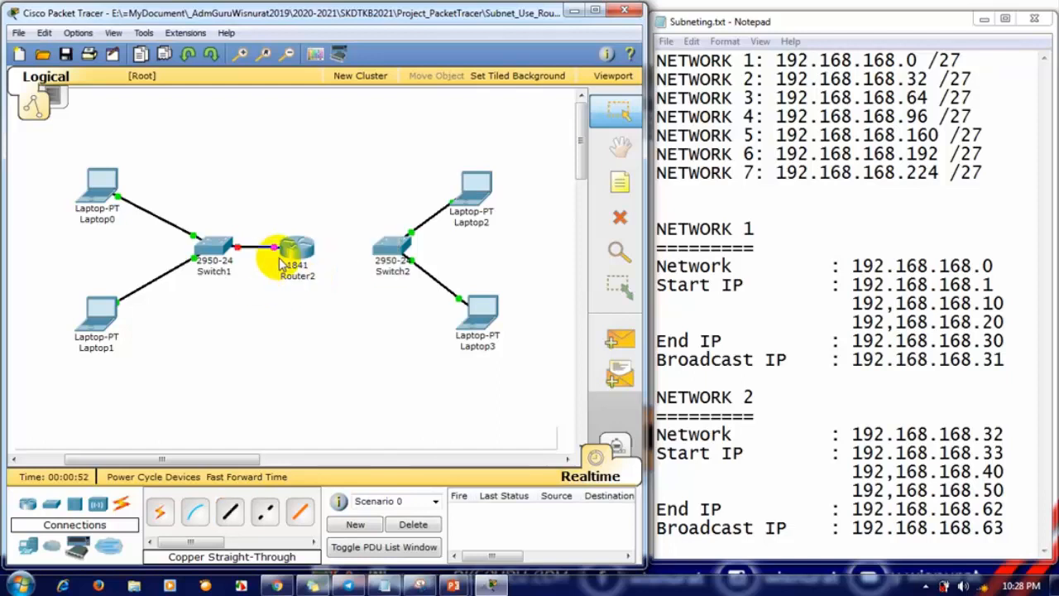
- Connect Switch2's FastEthernet0/3 to Router2's FastEthernet0/1 with a copper straight-through cable
mouse_move(280, 255)
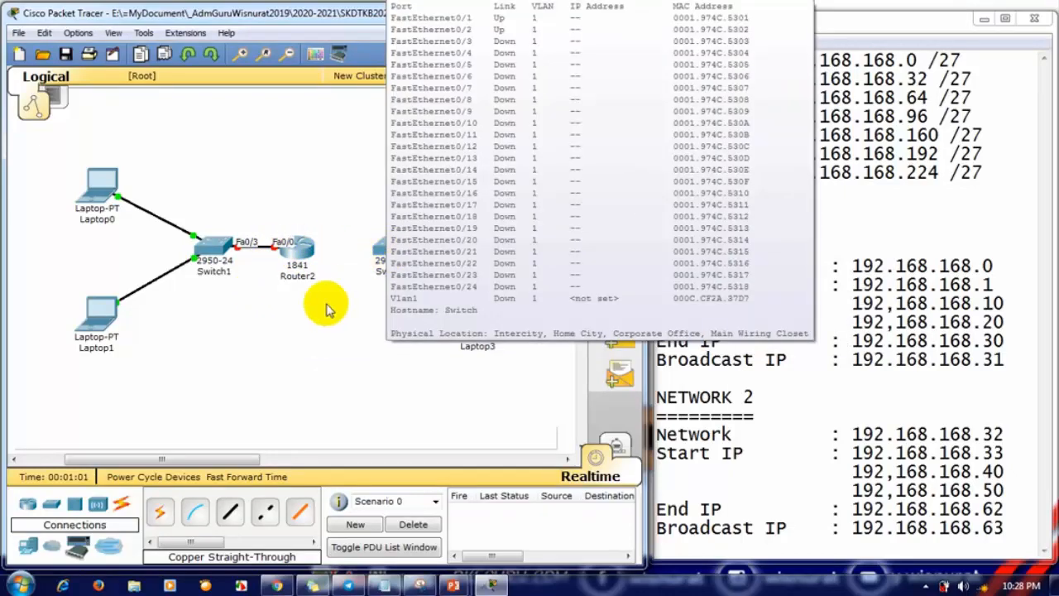
left_click(228, 513)
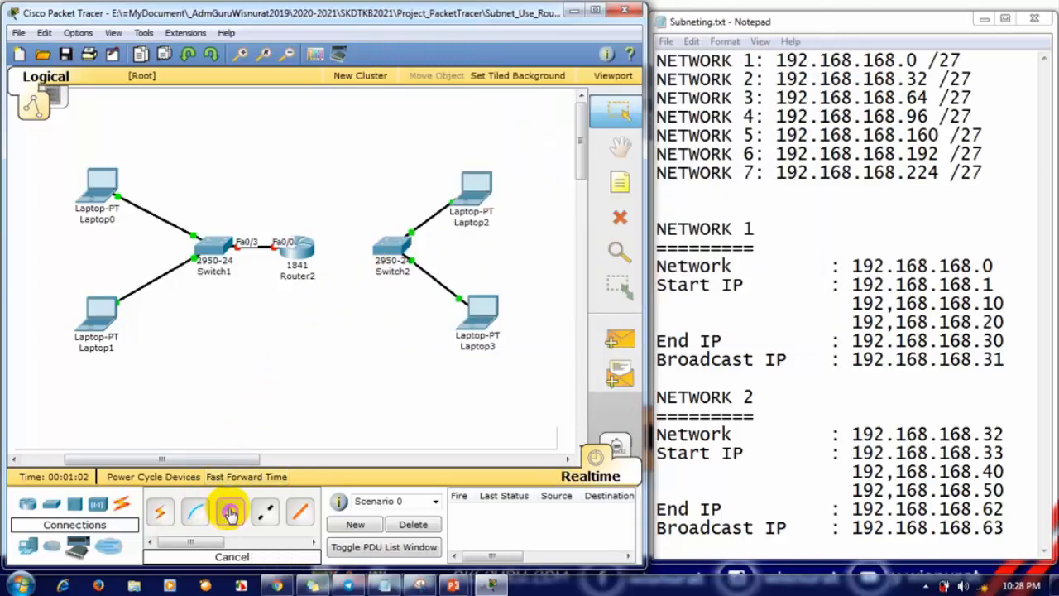
left_click(386, 246)
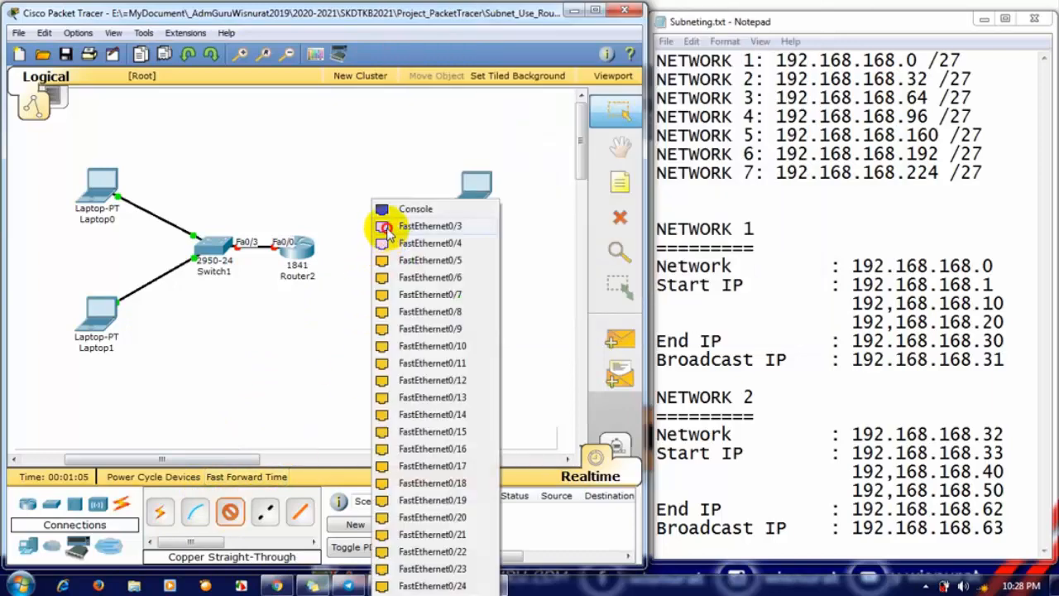
left_click(390, 229)
left_click(306, 248)
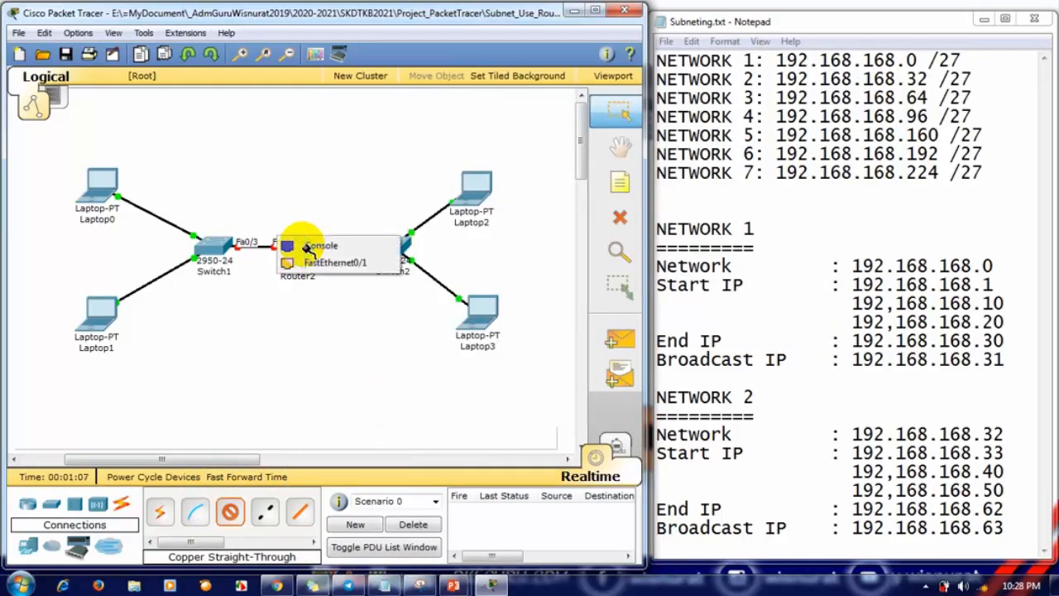
left_click(327, 263)
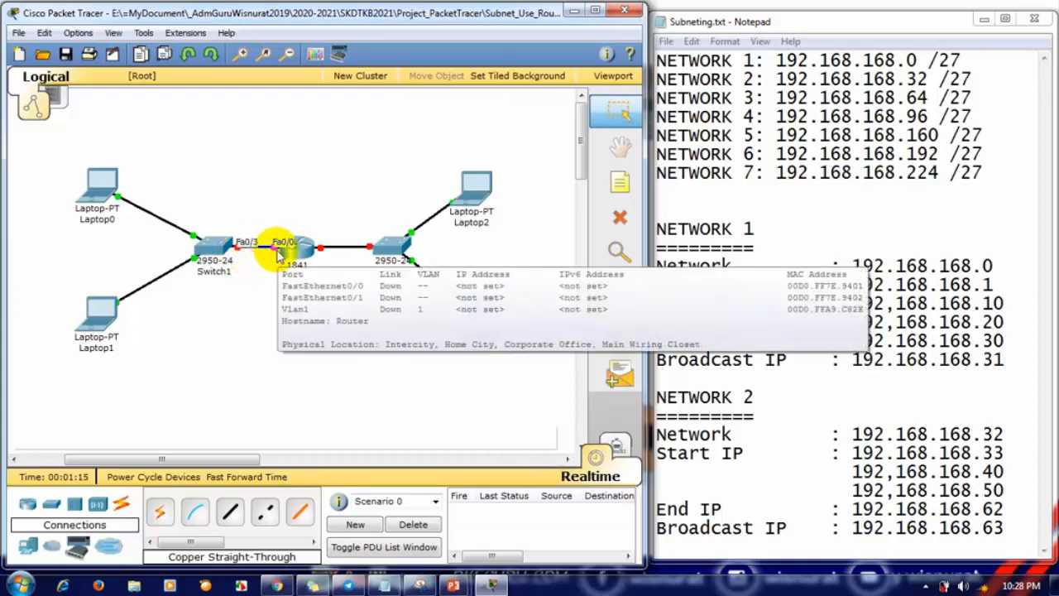
mouse_move(312, 252)
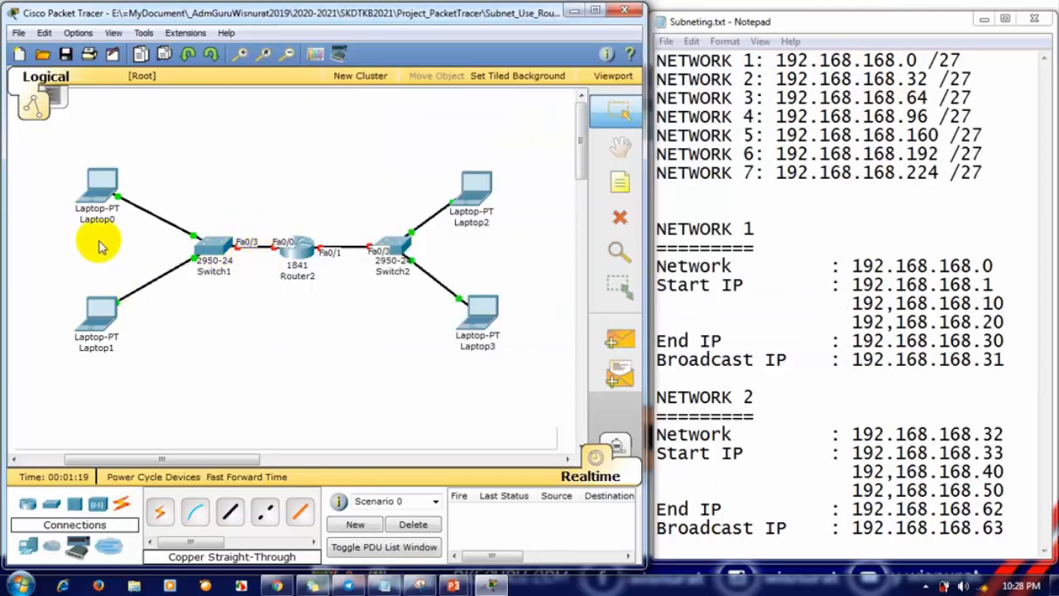
- From Laptop1's Command Prompt, ping 192.168.168.10, then start a ping to 192.168.168.15 and interrupt it
mouse_move(95, 212)
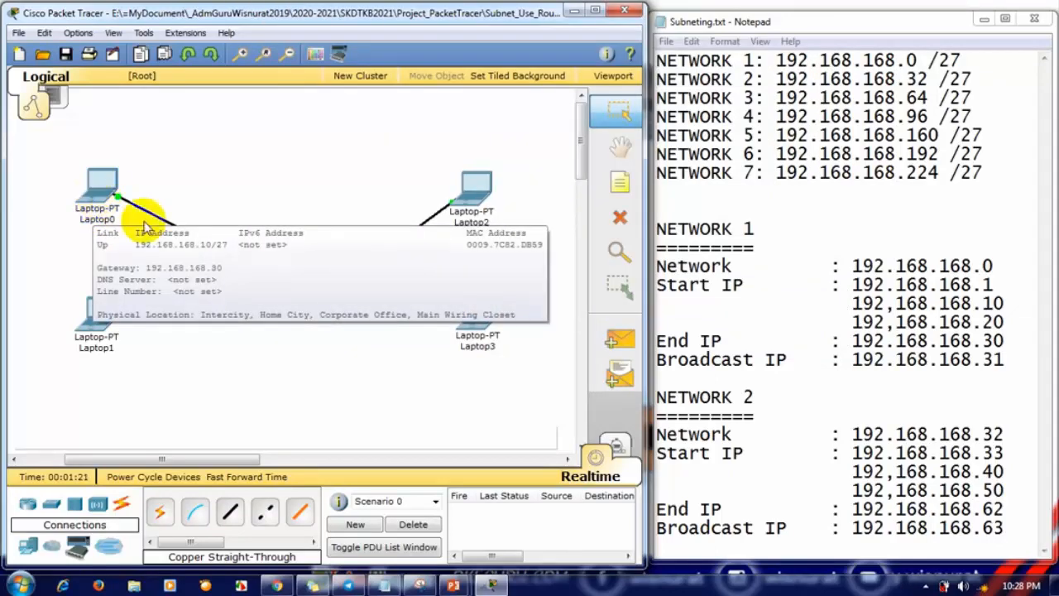
mouse_move(90, 306)
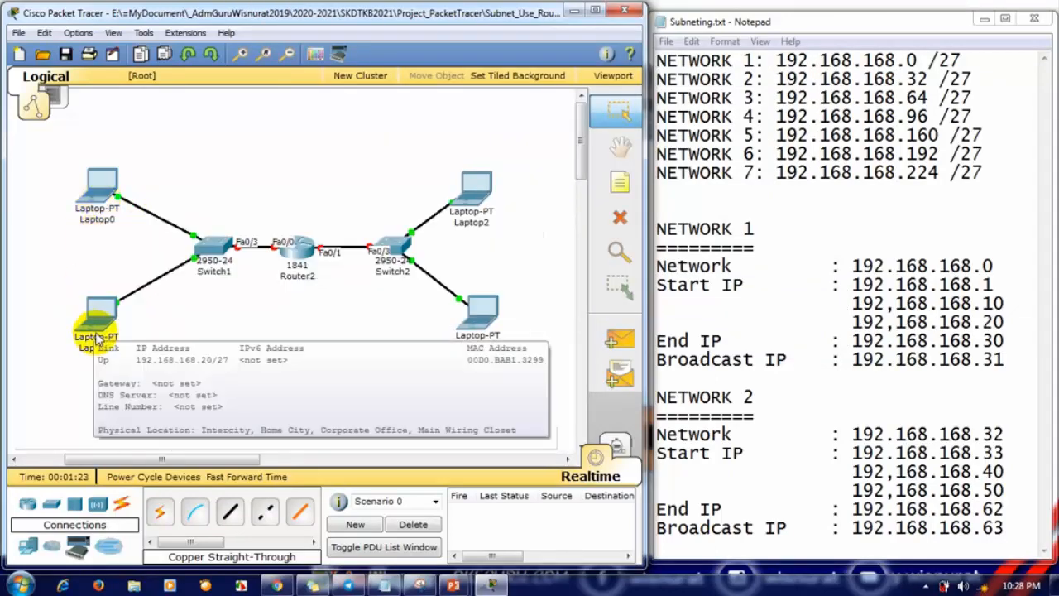
mouse_move(99, 329)
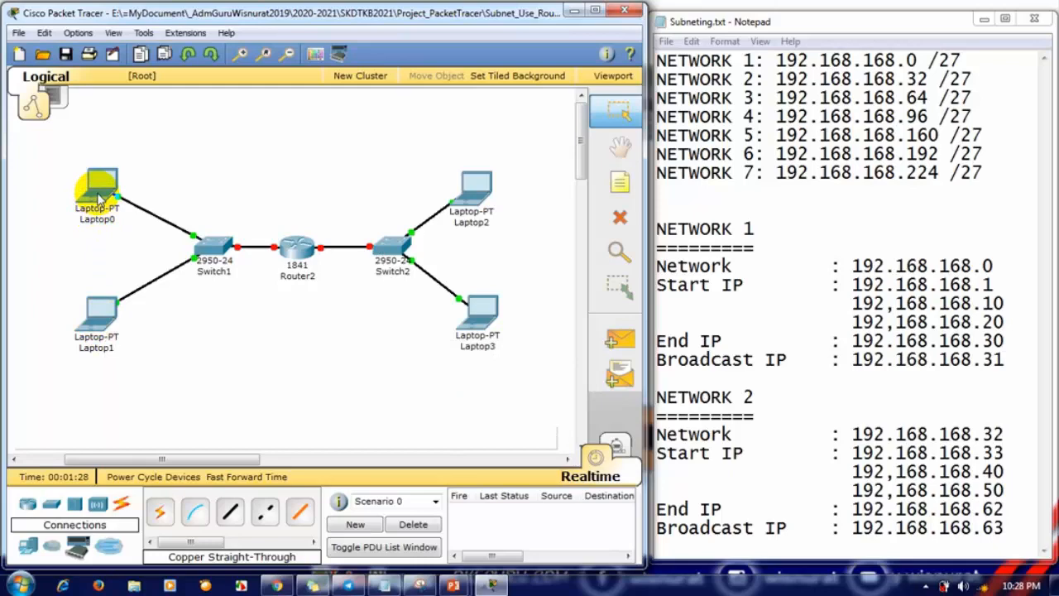
left_click(96, 319)
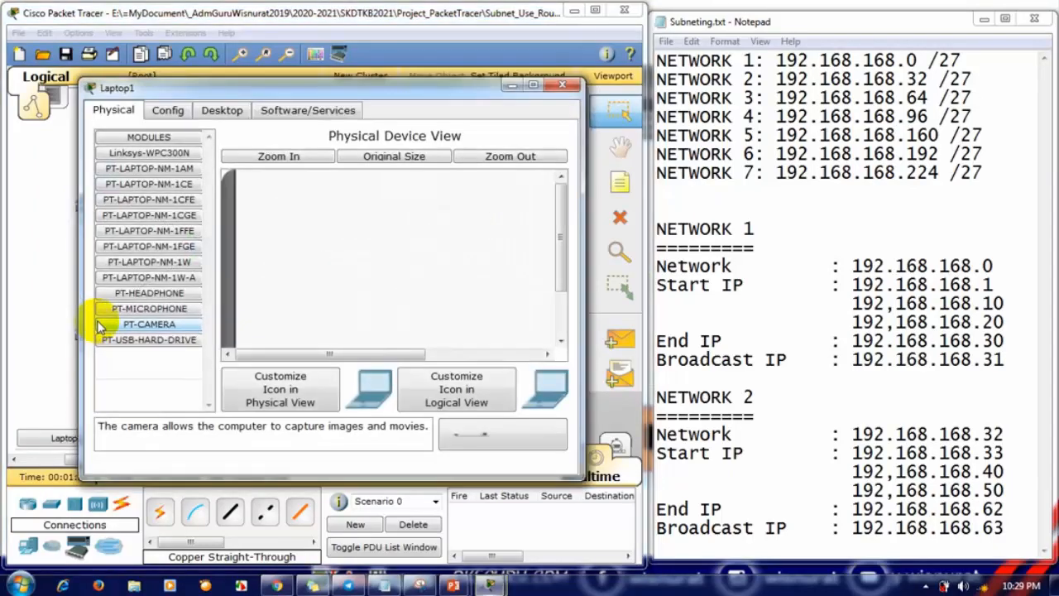
left_click(218, 113)
left_click(411, 185)
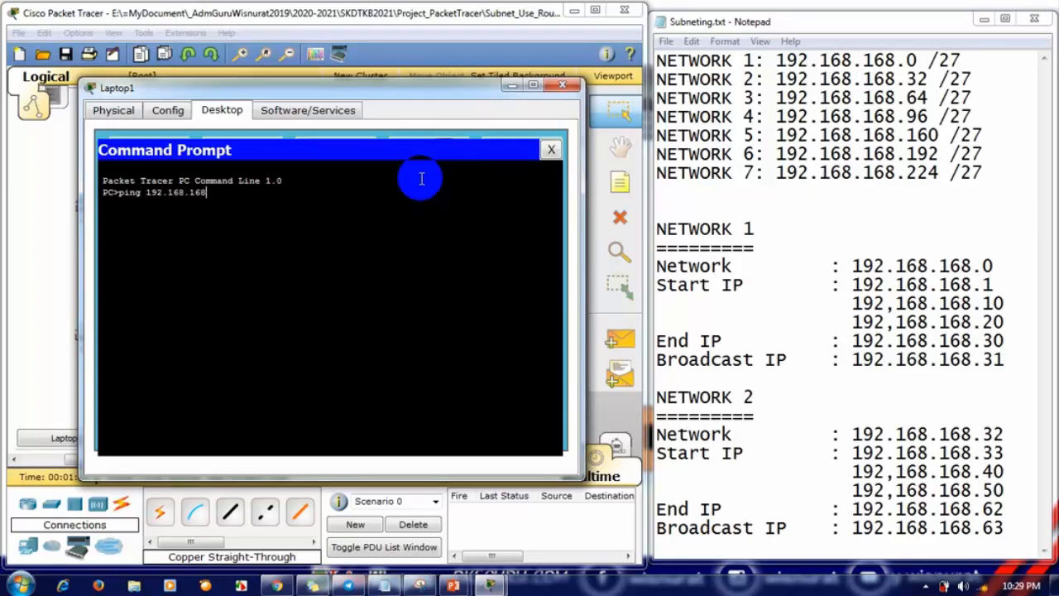
key("Return")
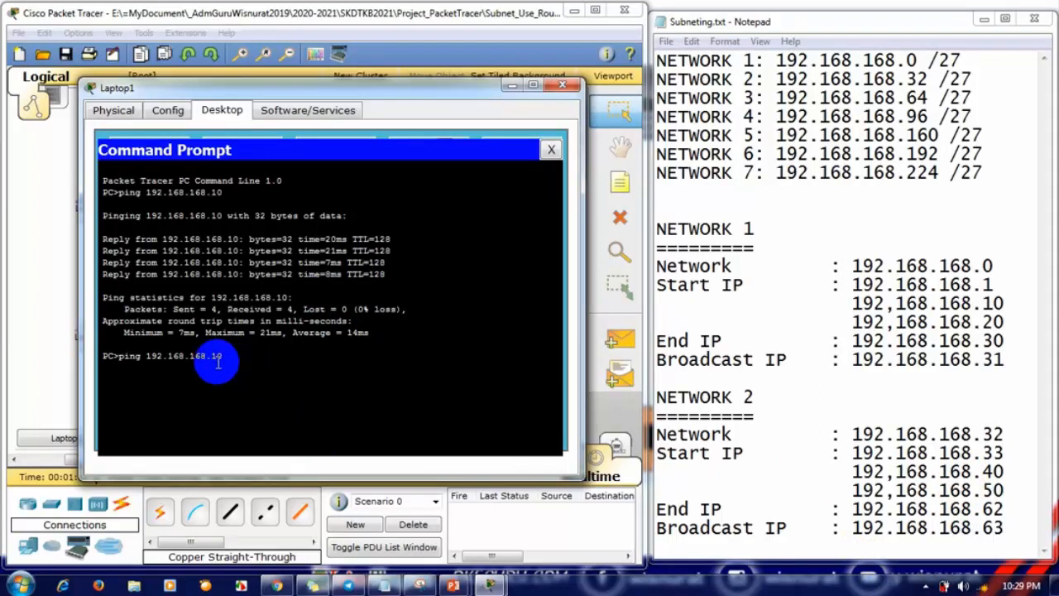
key("Return")
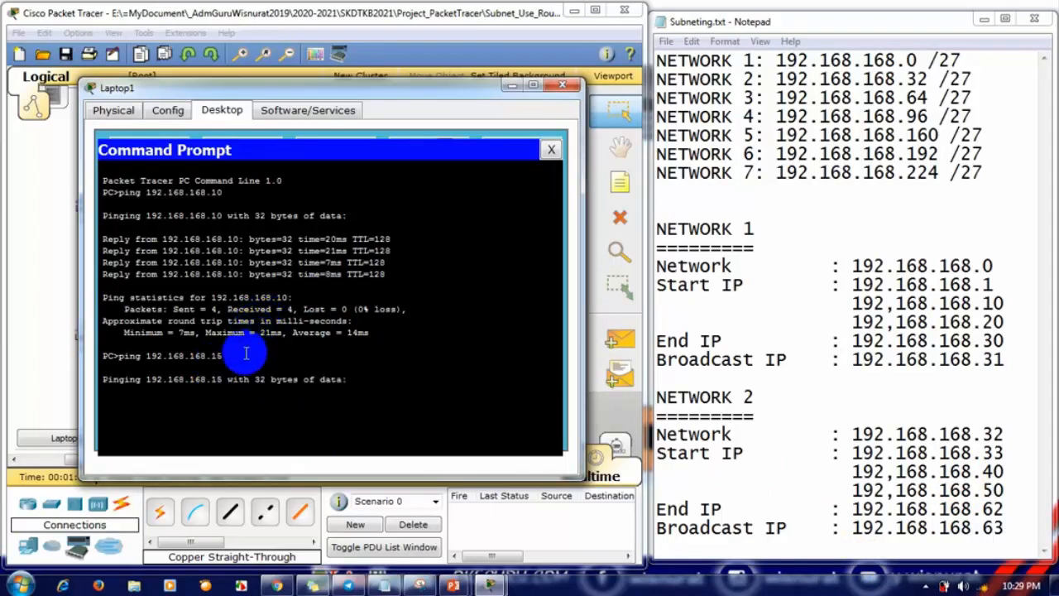
key("ctrl+c")
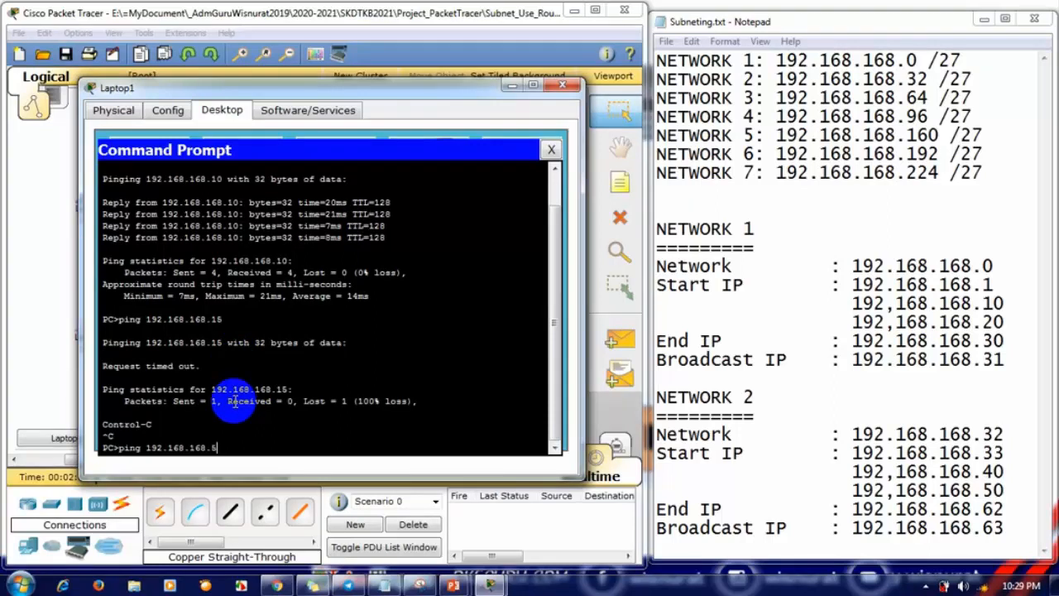
- Ping 192.168.168.50 from Laptop1's Command Prompt to test the path to the other network, and close Laptop1's window
key("Return")
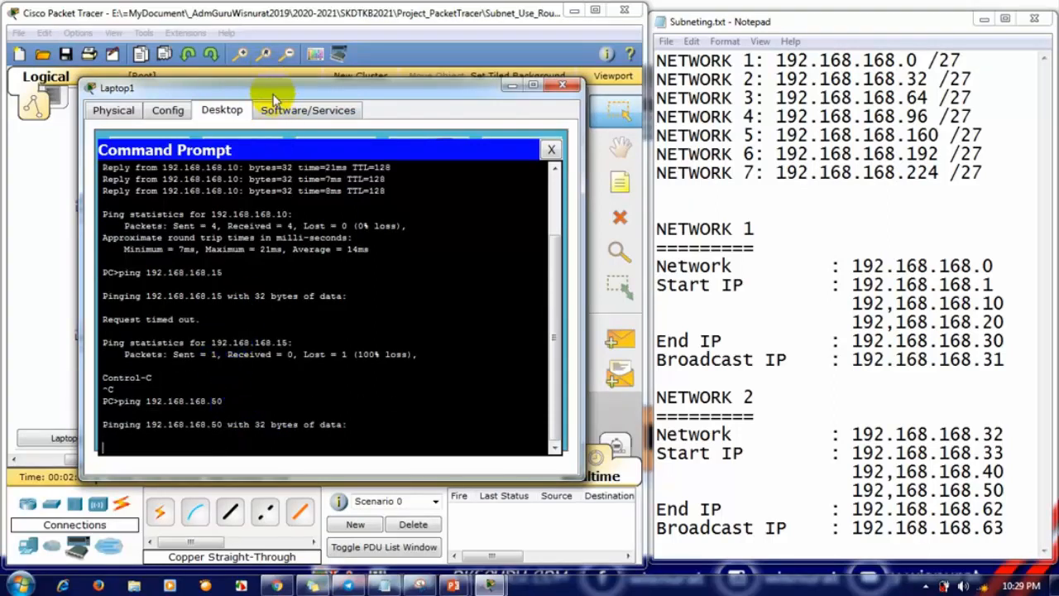
left_click_drag(275, 95, 492, 80)
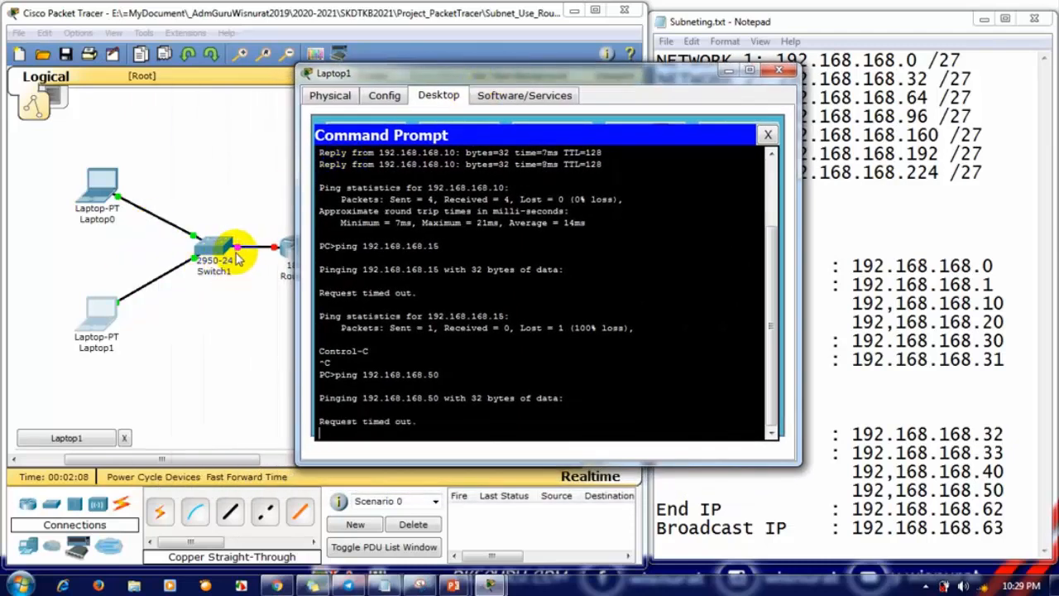
left_click(777, 70)
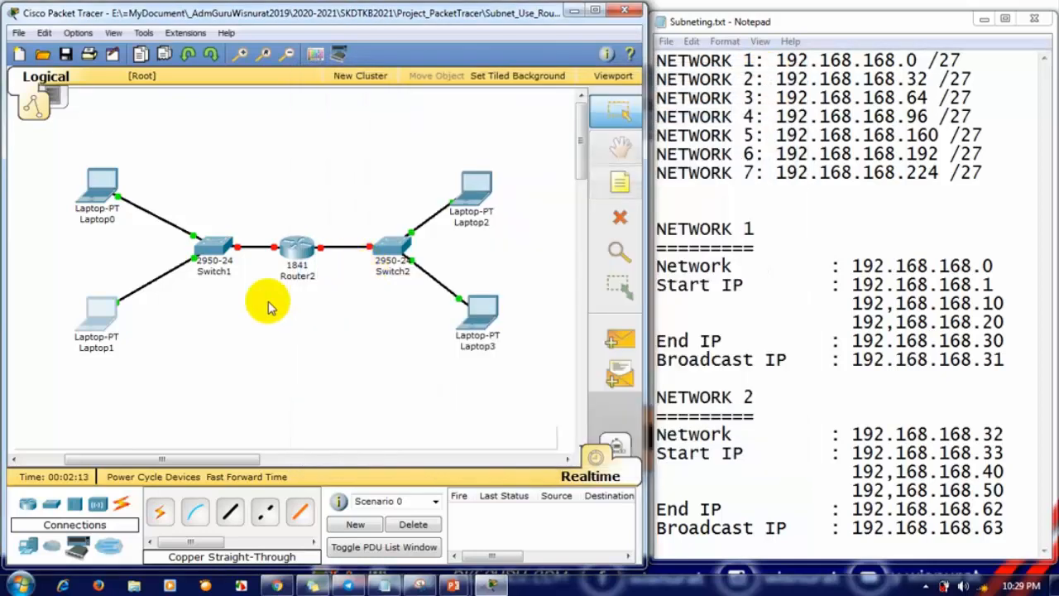
- Set Laptop0's default gateway to 192.168.168.30 in its IP configuration and close the laptop's window
left_click(93, 197)
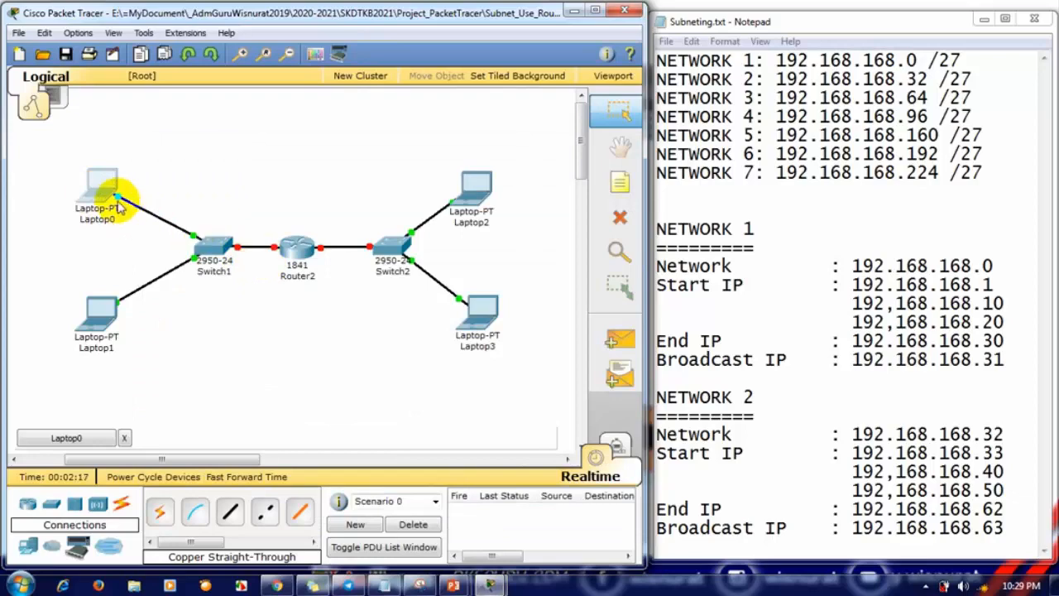
left_click(95, 199)
left_click(273, 171)
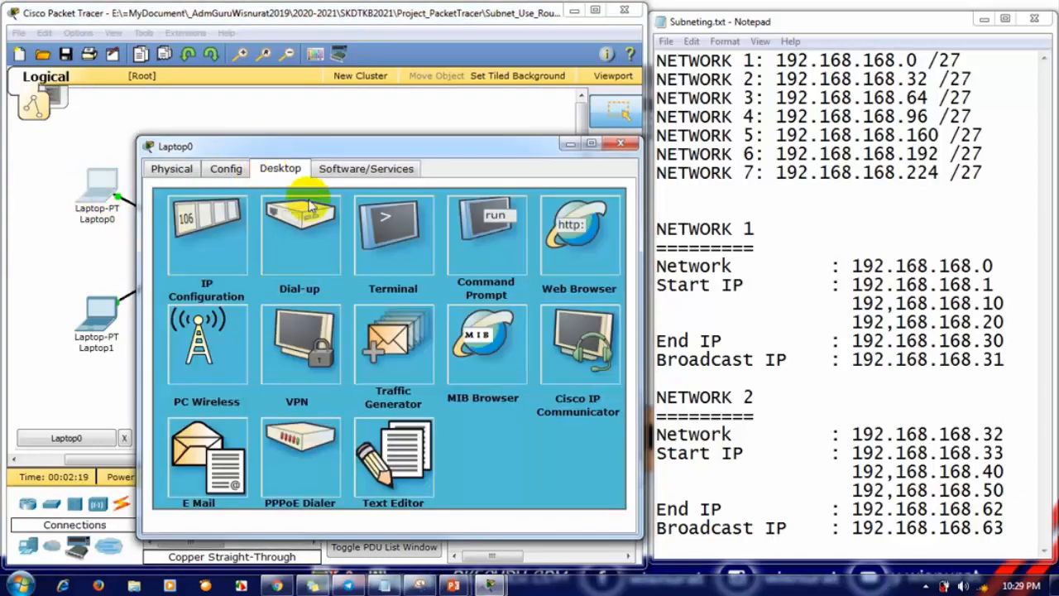
left_click(201, 229)
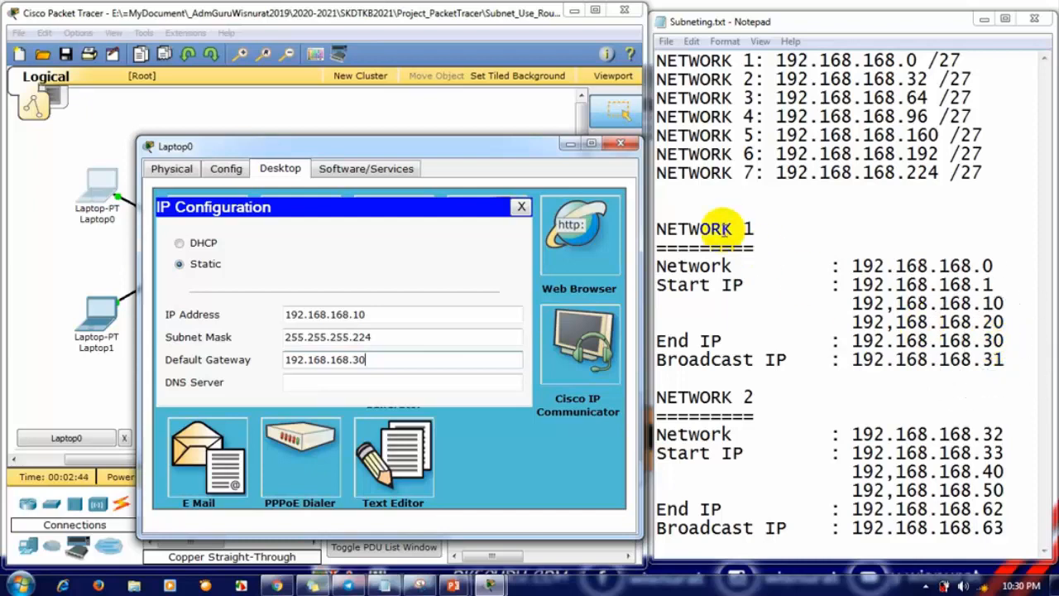
left_click(624, 146)
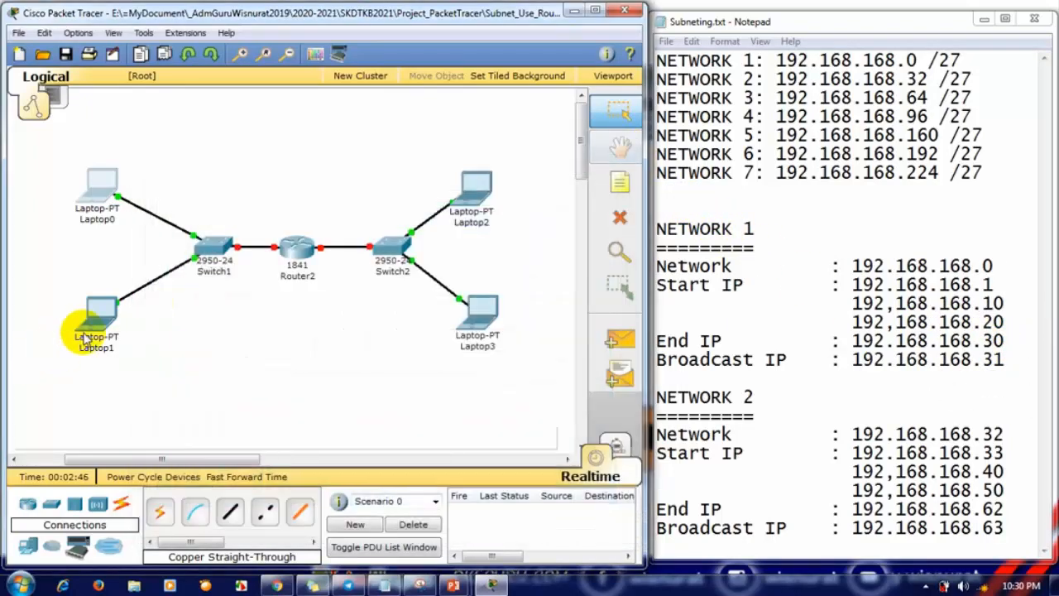
- Close the mail application on Laptop1, set its default gateway to 192.168.168.30 in the IP configuration, and close the laptop's window
left_click(100, 324)
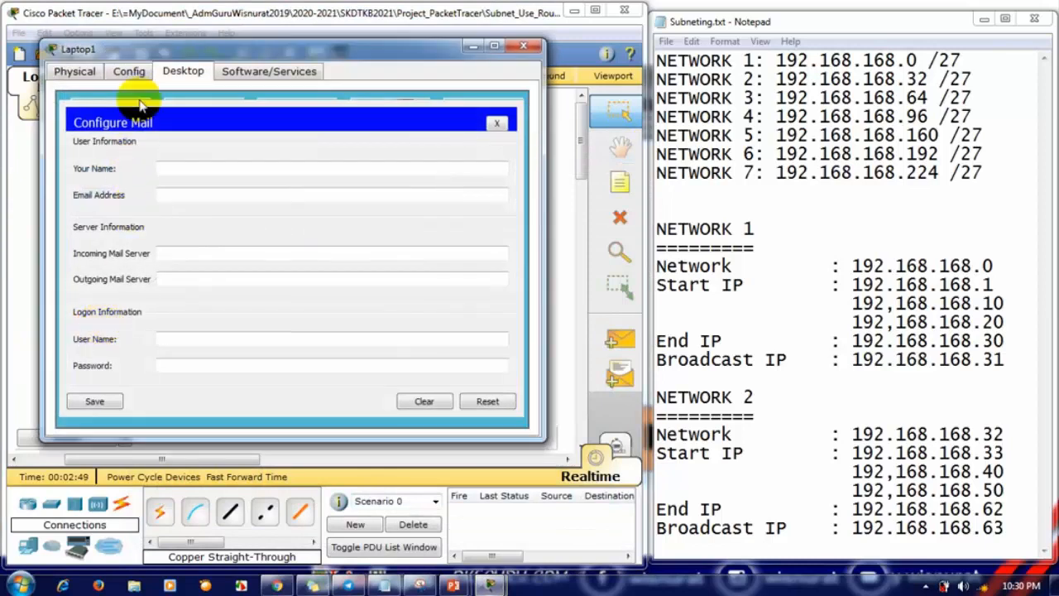
left_click(131, 73)
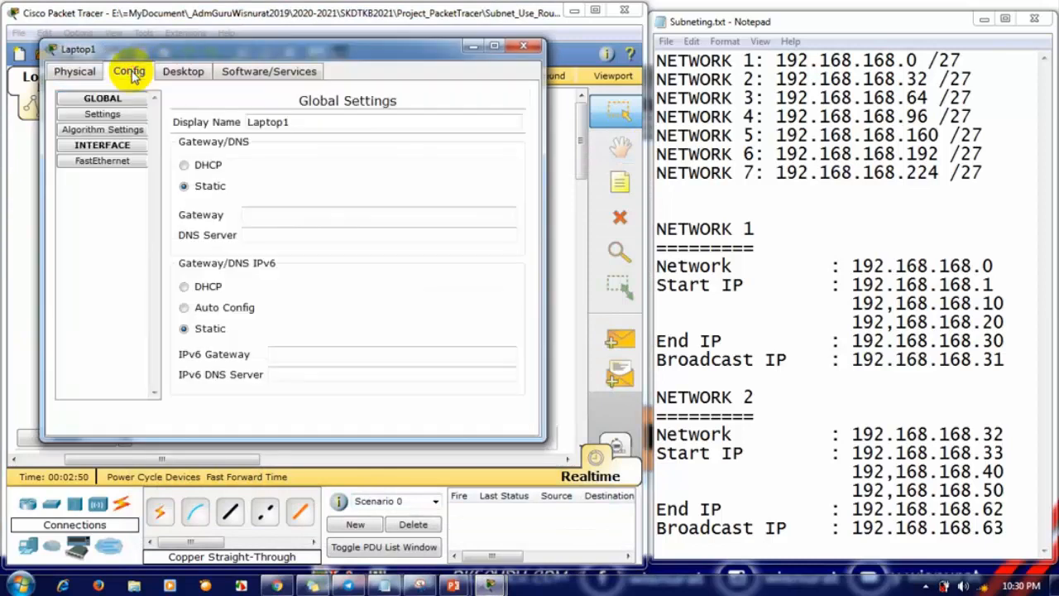
left_click(181, 71)
left_click(497, 123)
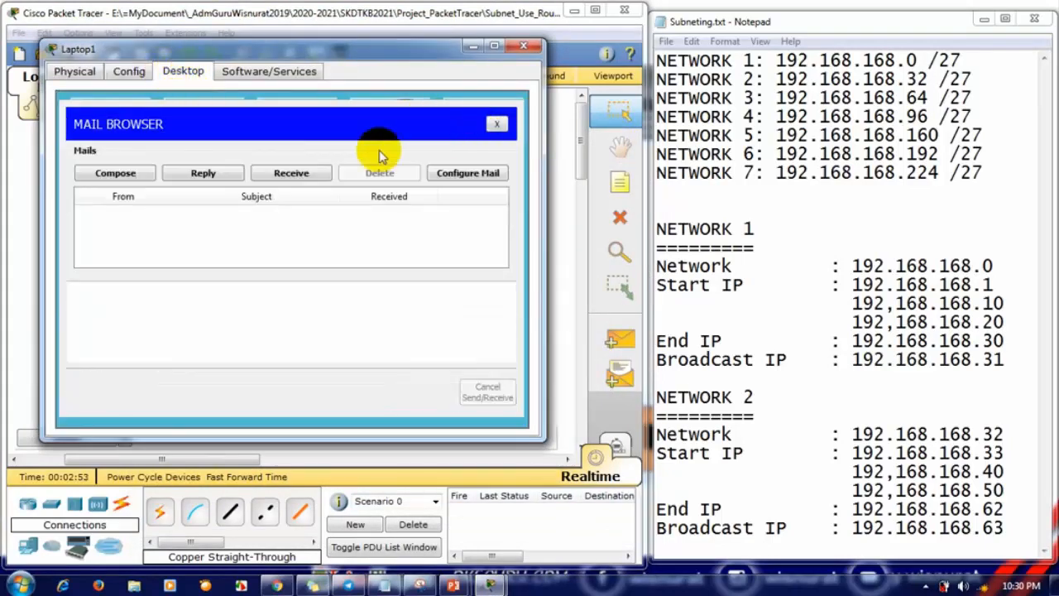
left_click(502, 122)
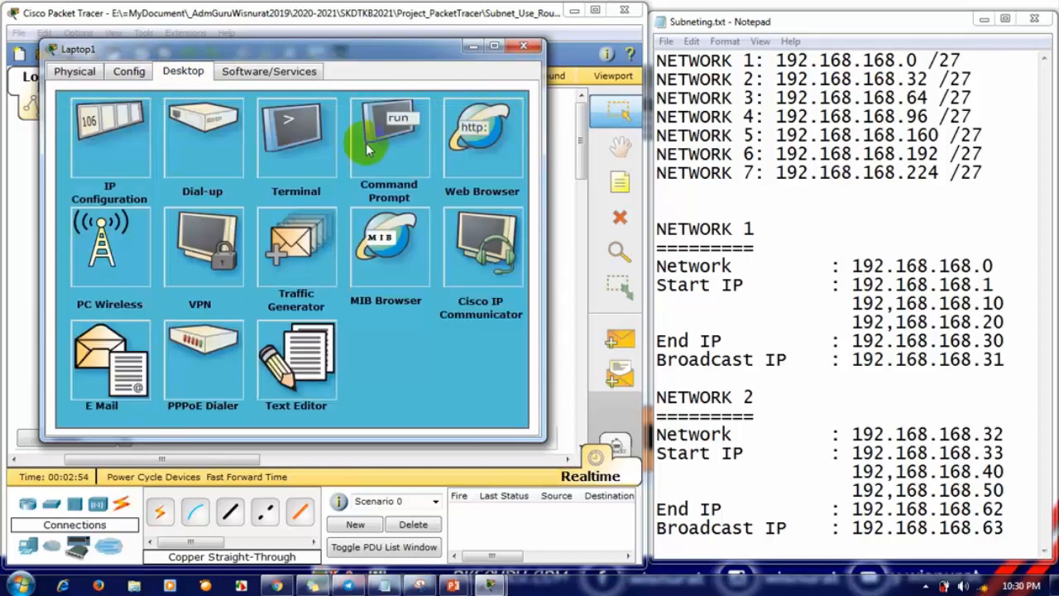
left_click(94, 145)
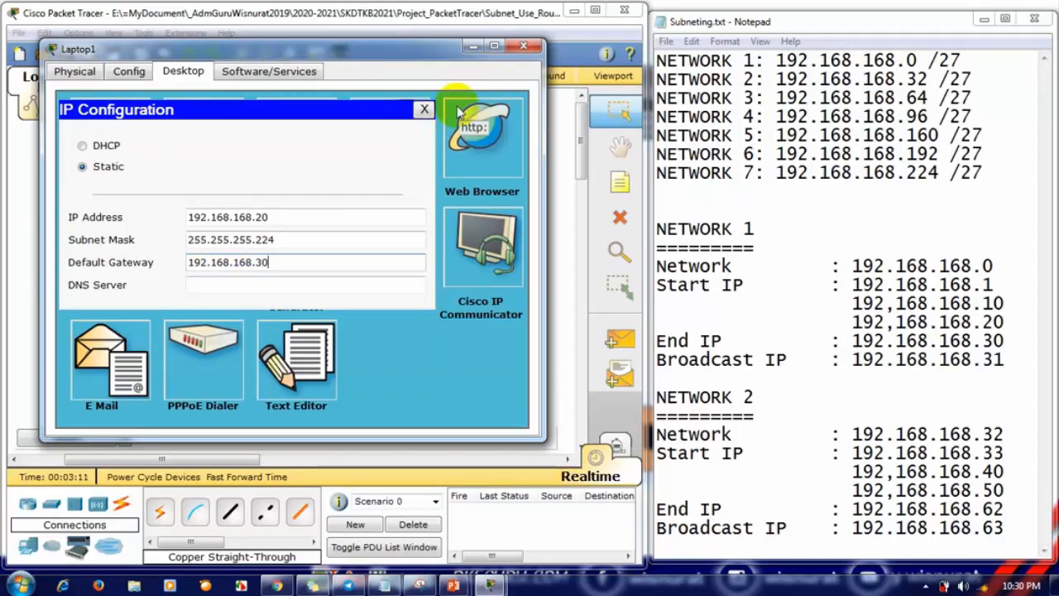
left_click(525, 51)
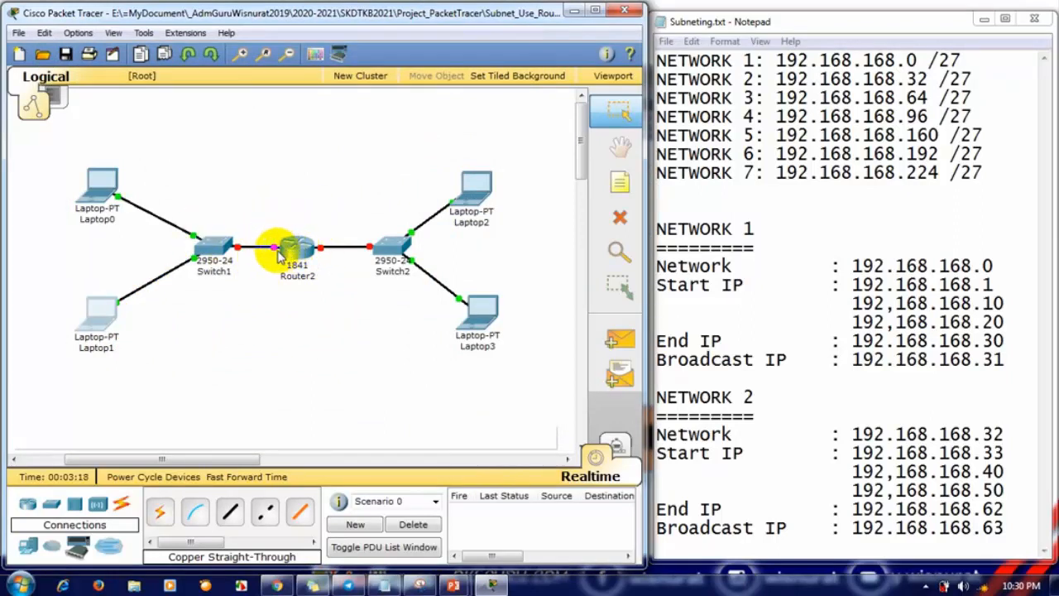
- Configure Router2's FastEthernet0/0 interface with IP address 192.168.168.30 and subnet mask 255.255.255.224, and close the router's window
mouse_move(293, 252)
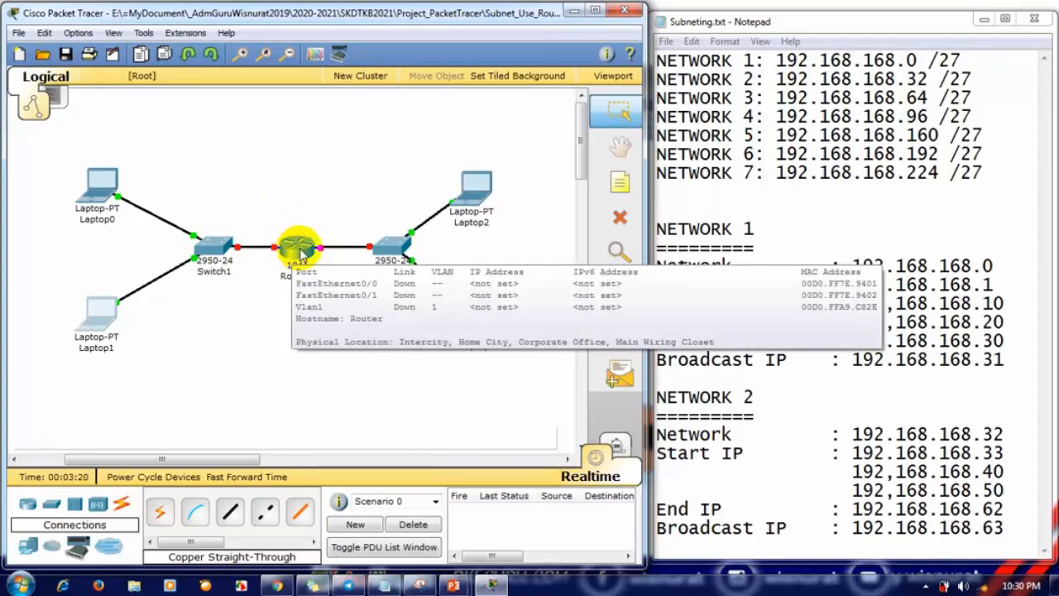
left_click(293, 250)
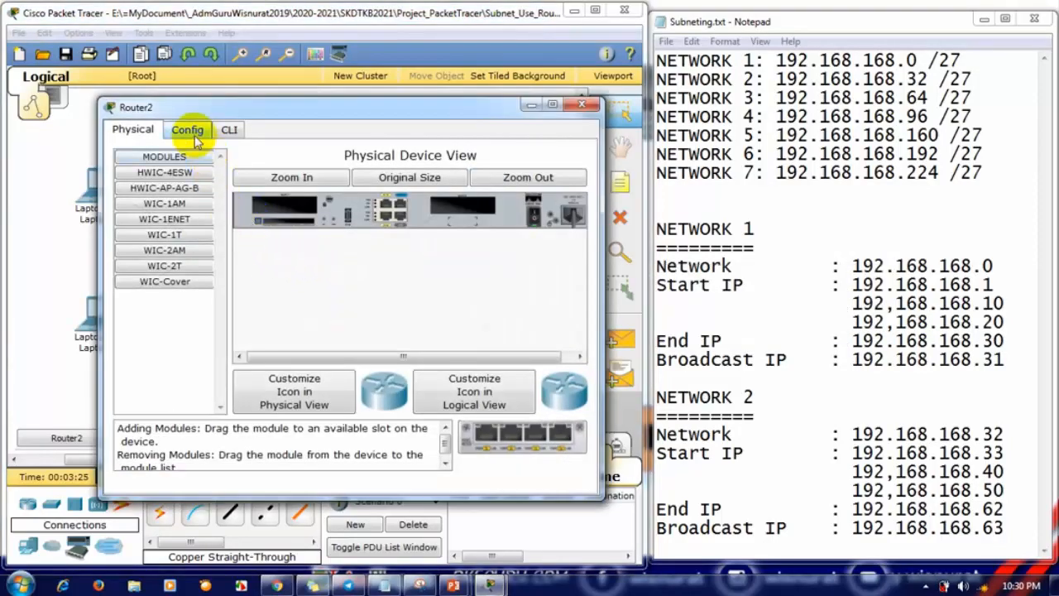
left_click(187, 130)
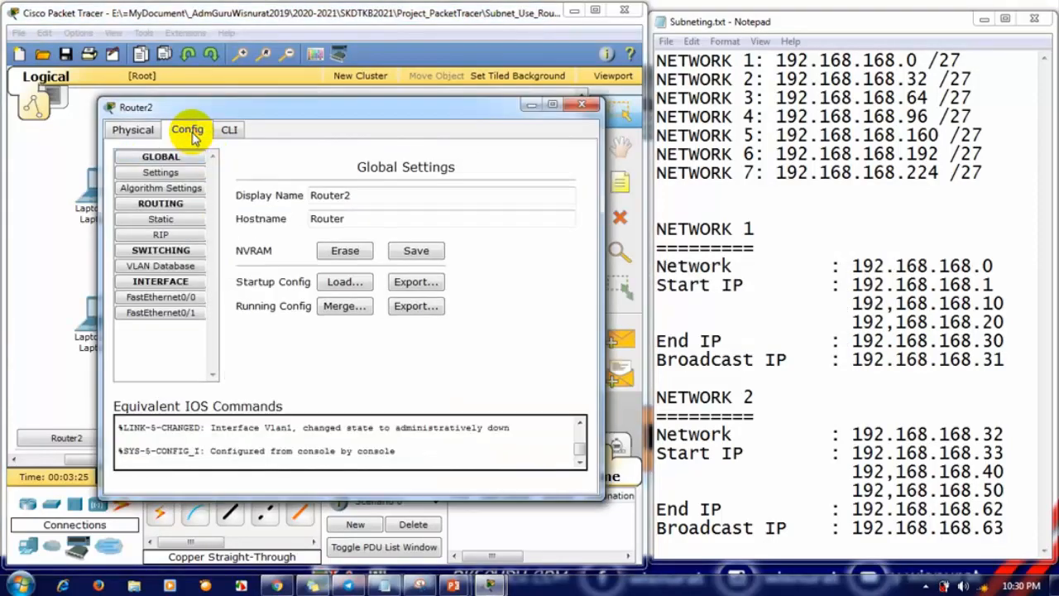
left_click(199, 284)
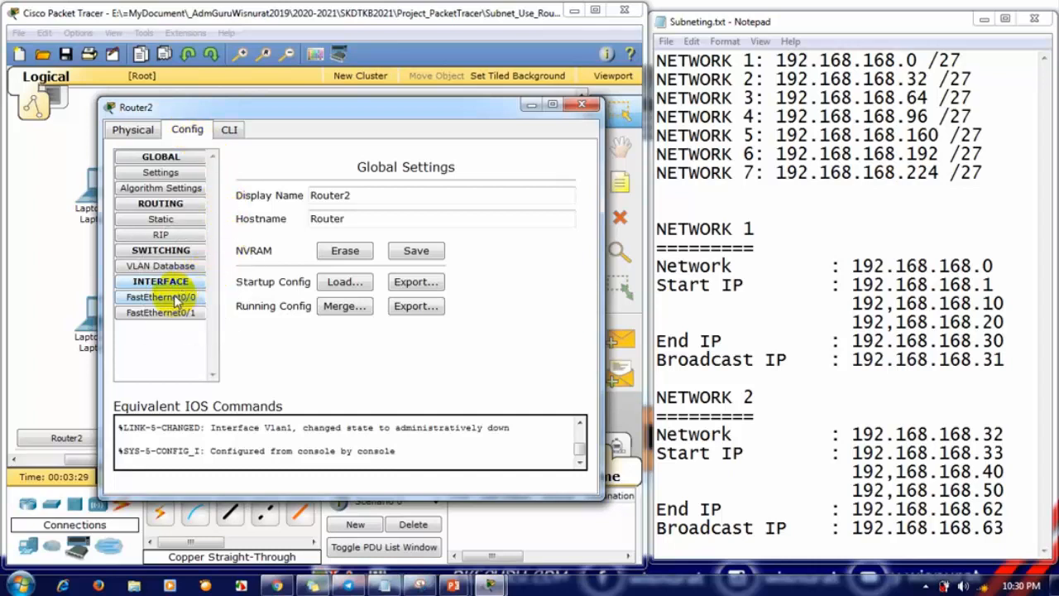
left_click(172, 305)
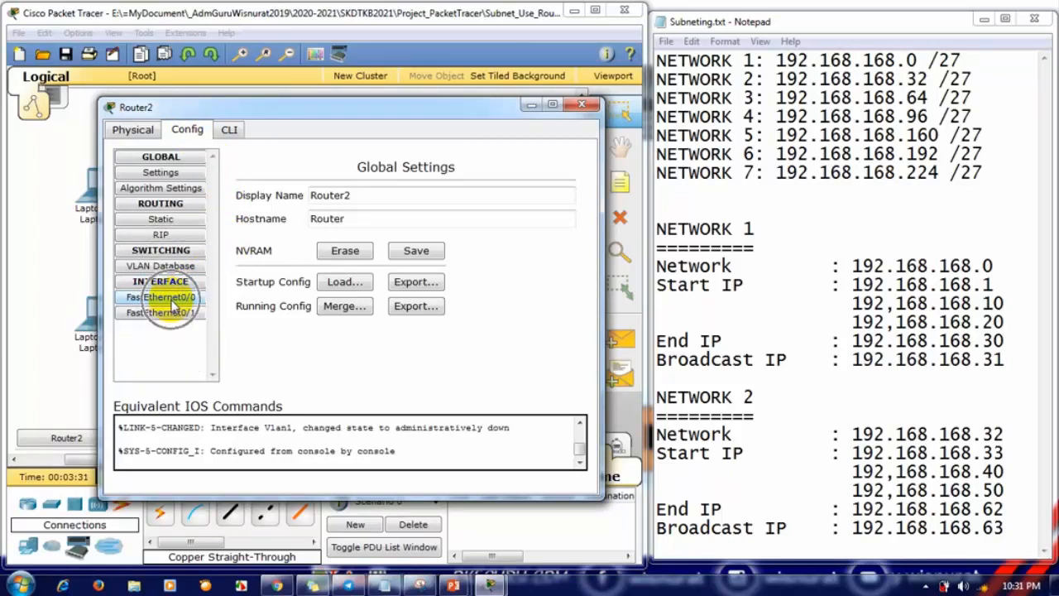
left_click(168, 313)
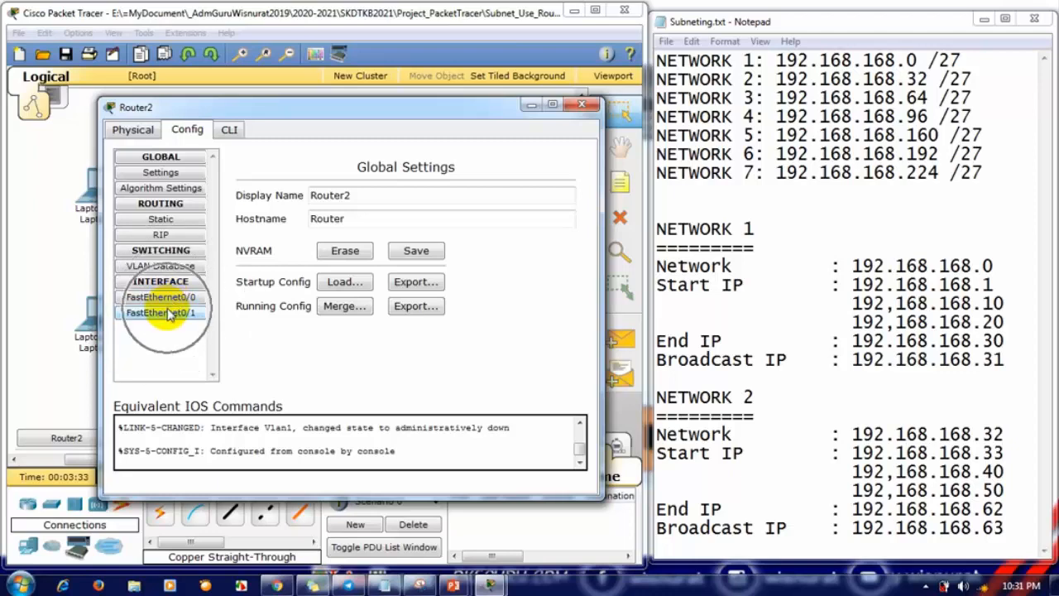
left_click(184, 299)
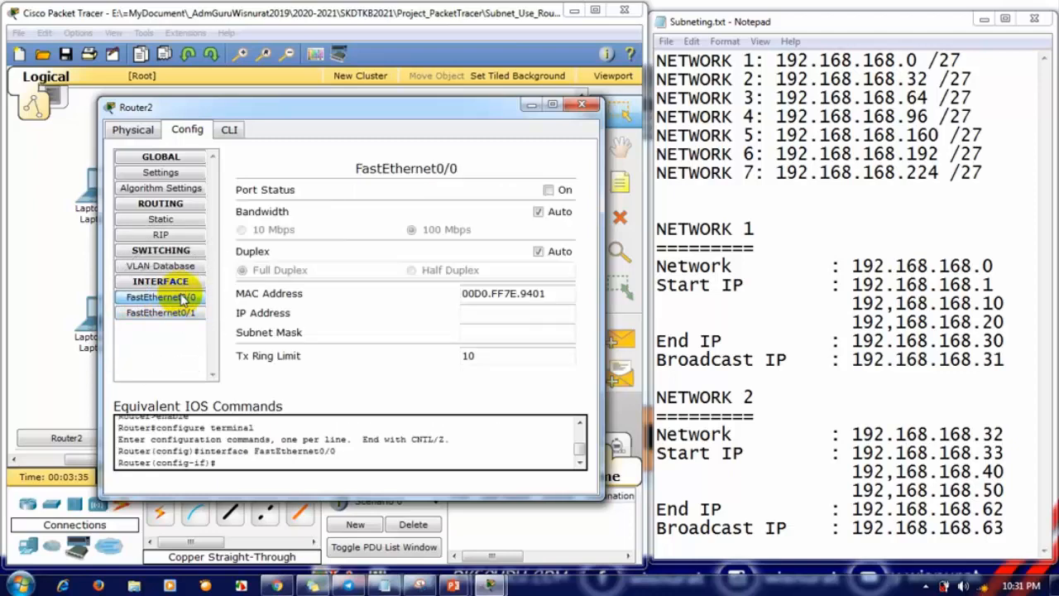
left_click_drag(269, 107, 557, 114)
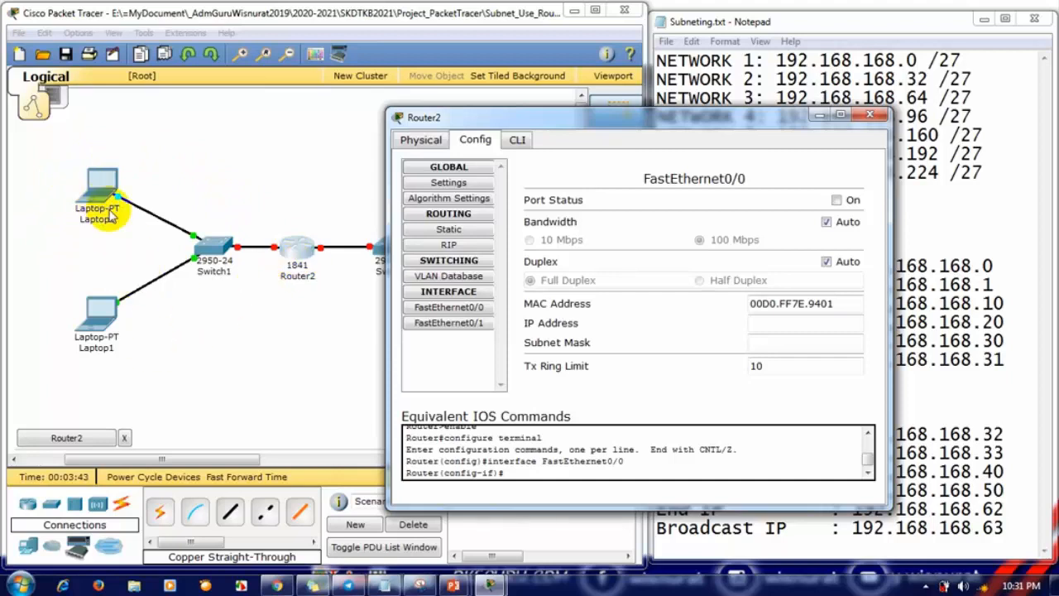
left_click(768, 328)
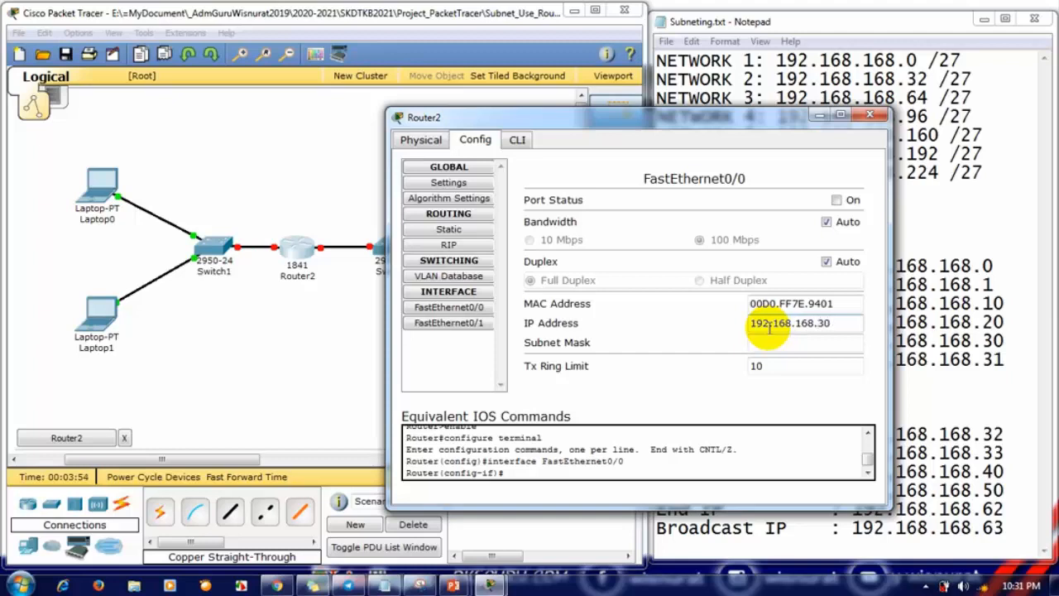
left_click(773, 344)
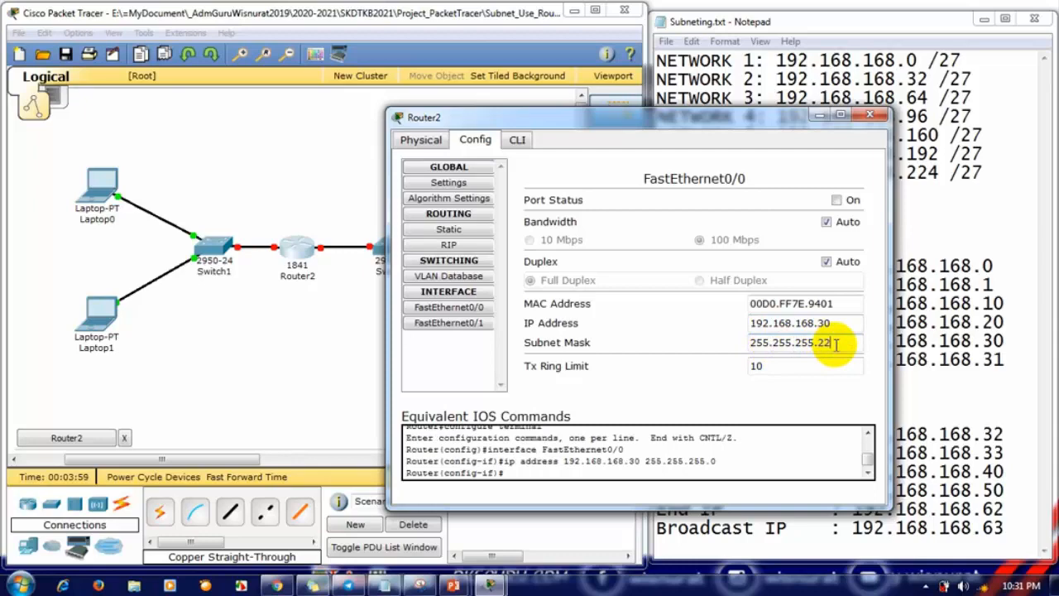
type("224")
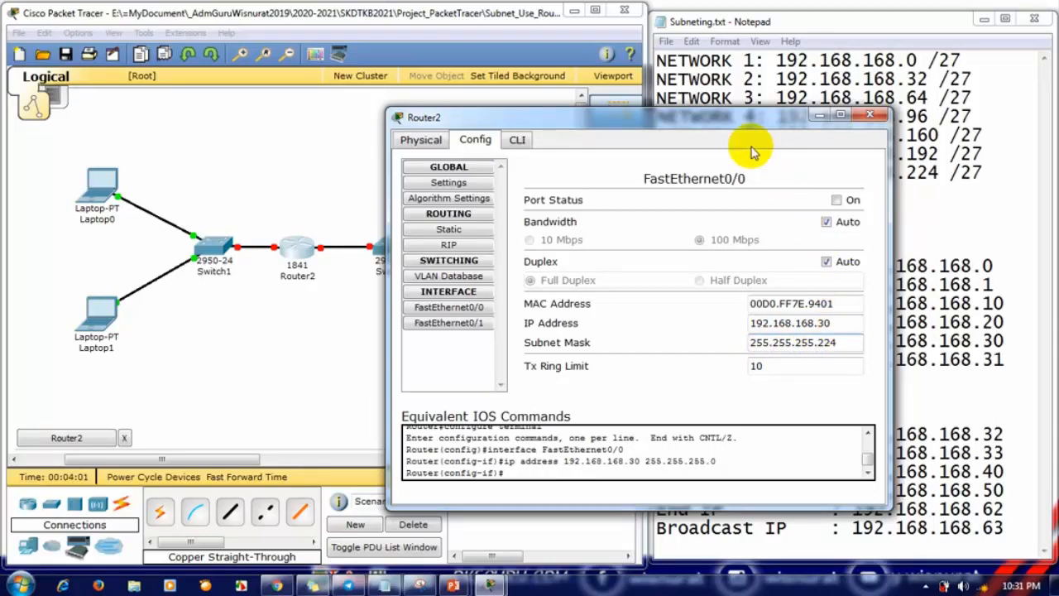
left_click_drag(743, 126, 605, 75)
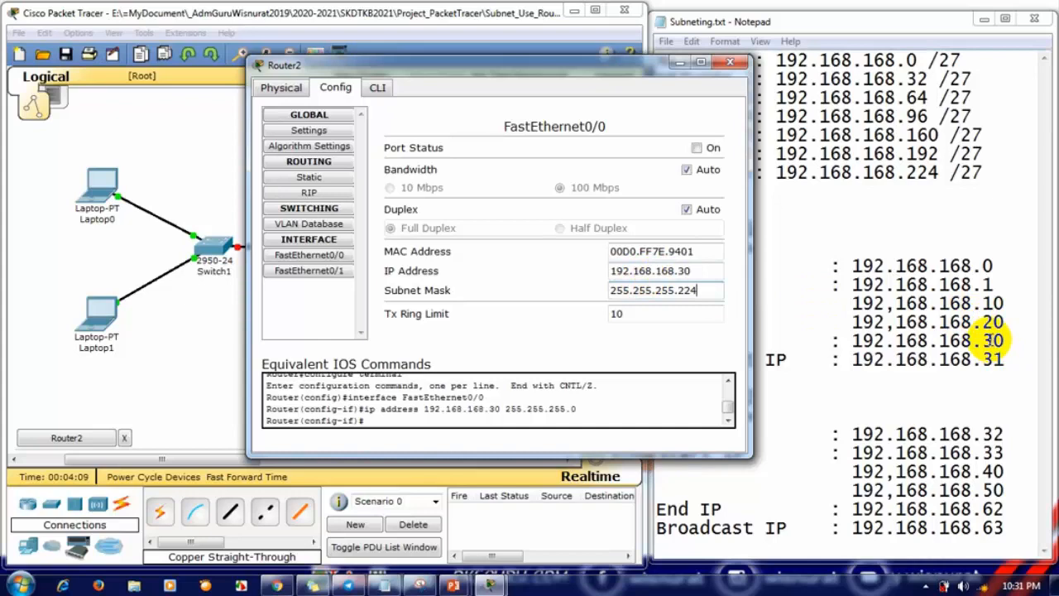
left_click_drag(615, 73, 515, 81)
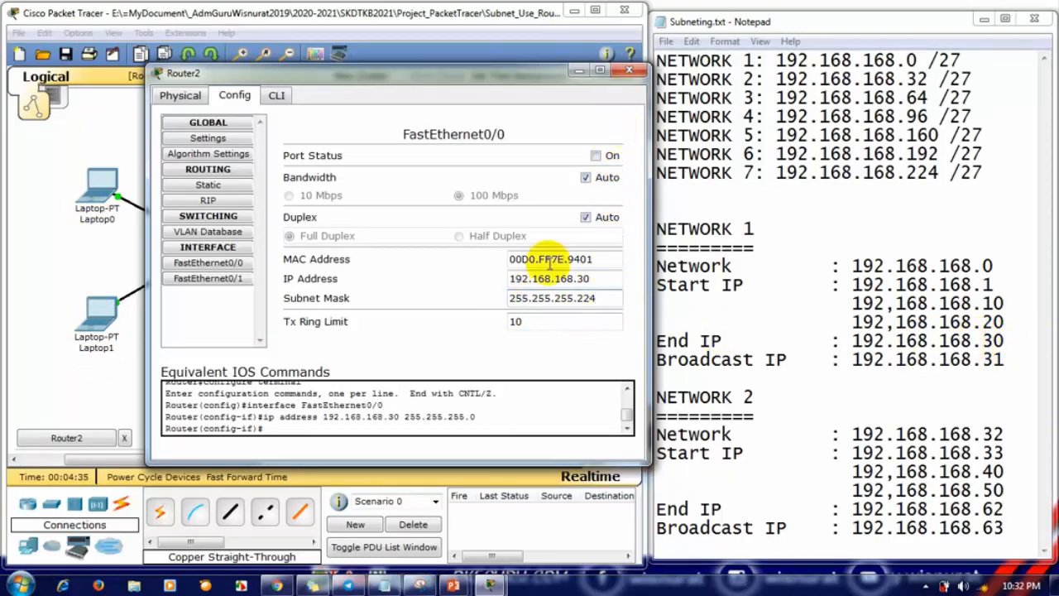
left_click(626, 74)
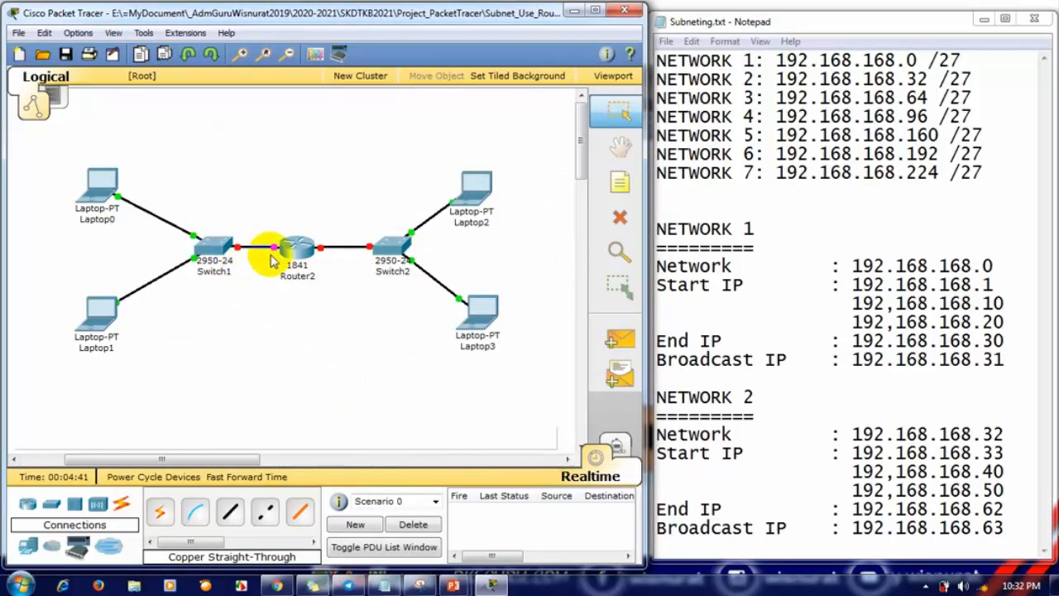
- Turn on the port status of Router2's FastEthernet0/0 interface and close the router's window
left_click(296, 248)
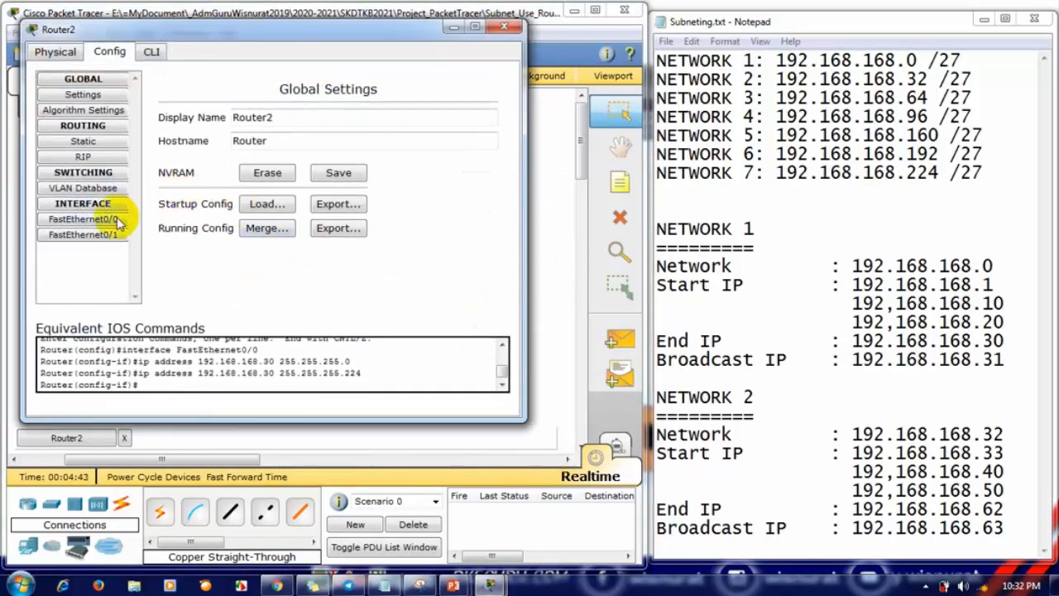
left_click(83, 218)
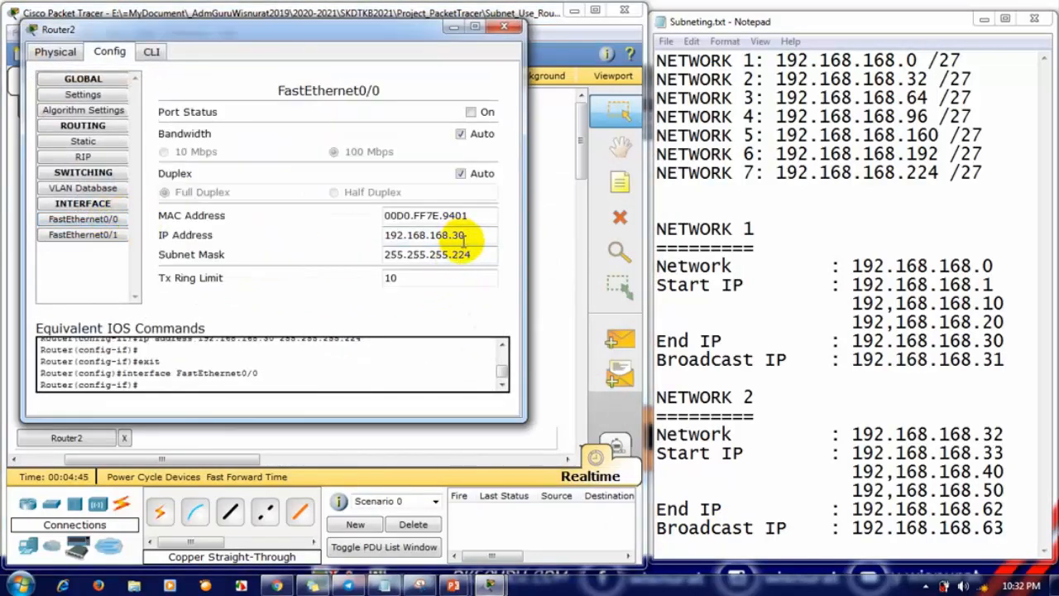
left_click(470, 113)
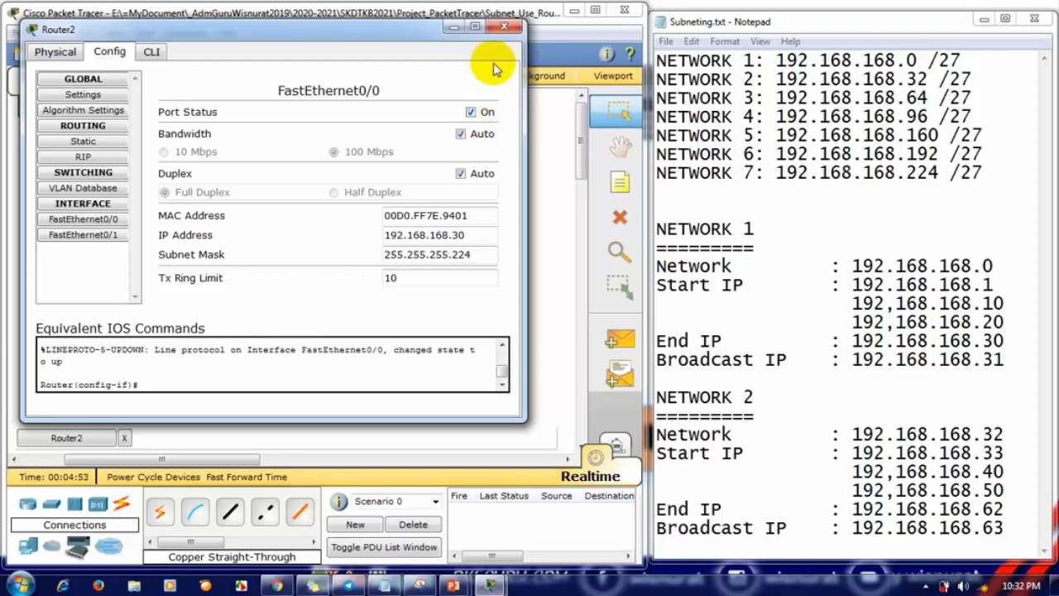
left_click(504, 29)
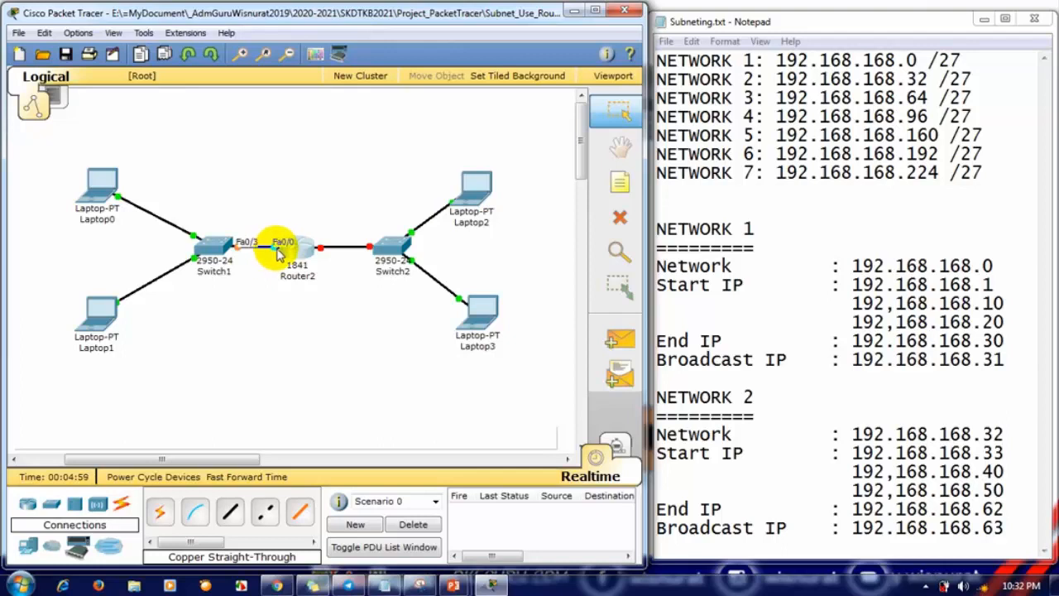
- Ping the gateway address 192.168.168.30 from Laptop1's Command Prompt
mouse_move(95, 184)
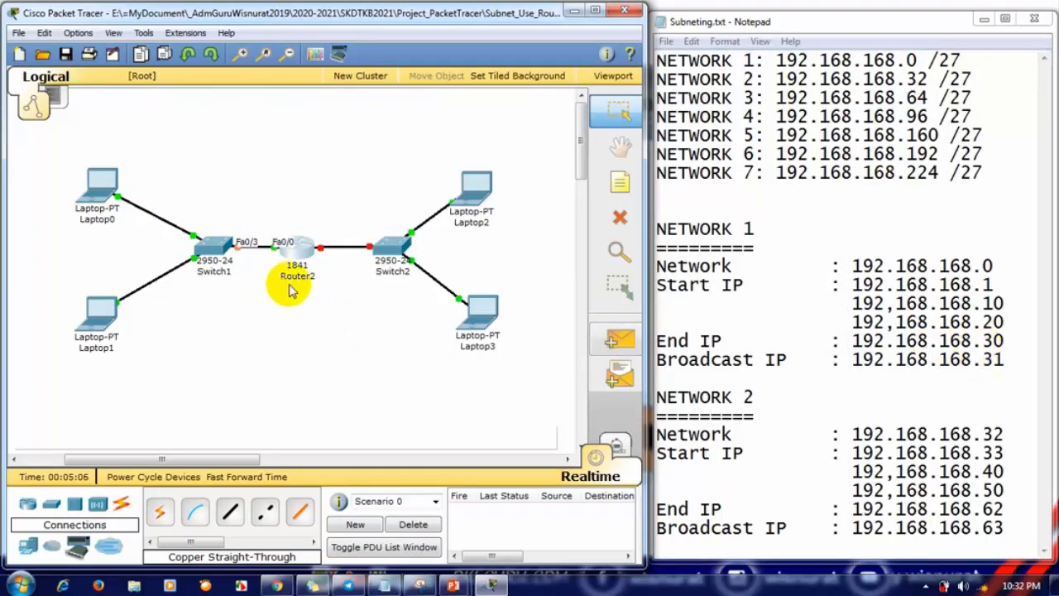
left_click(95, 323)
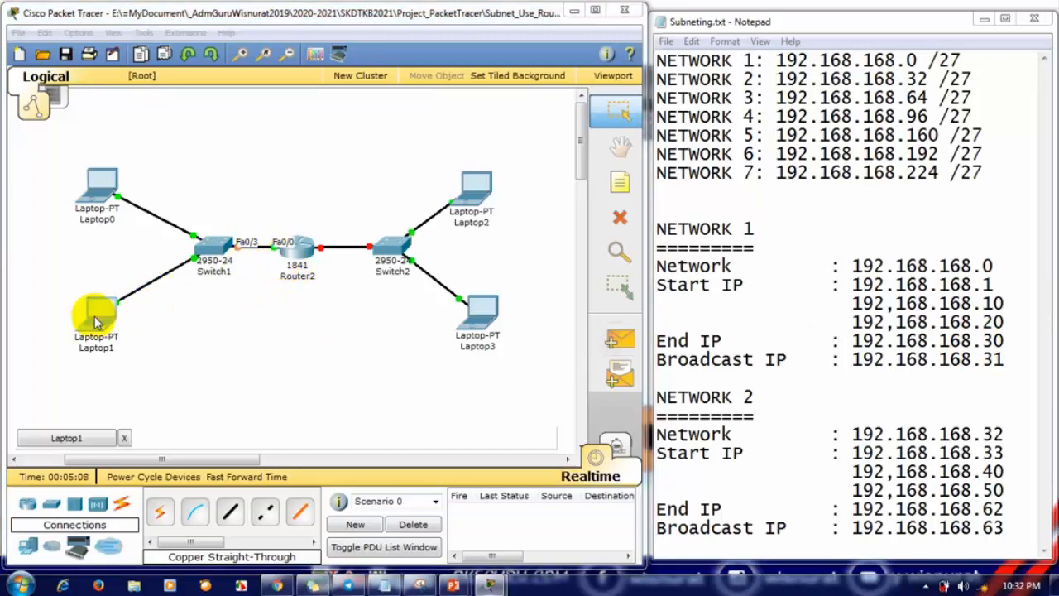
left_click(417, 185)
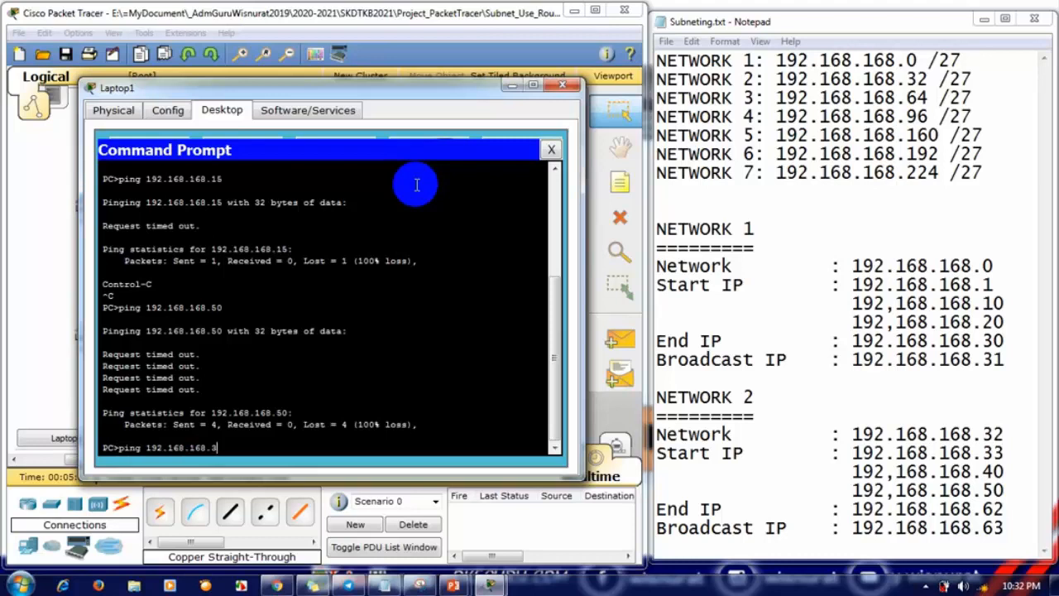
key("Return")
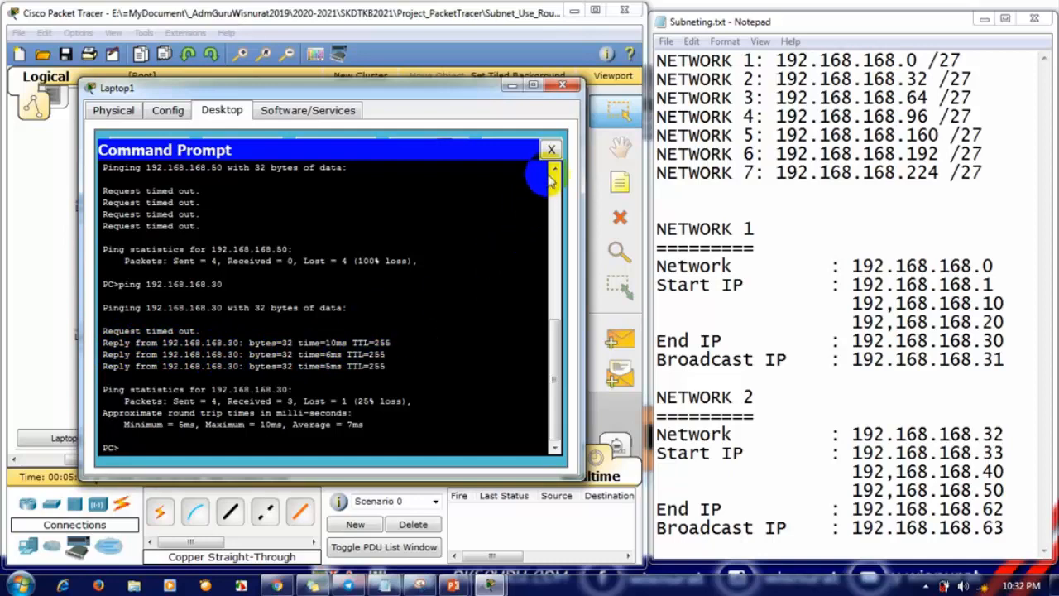
- Close Laptop1's Command Prompt and window, and check the default gateway and IP configuration of Laptop2
left_click(551, 150)
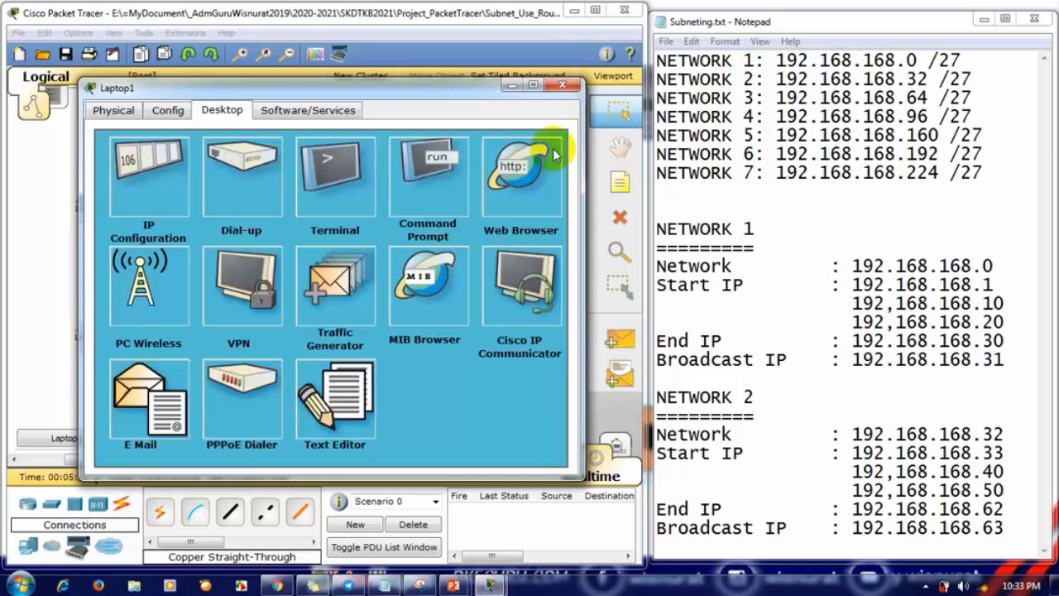
left_click(562, 86)
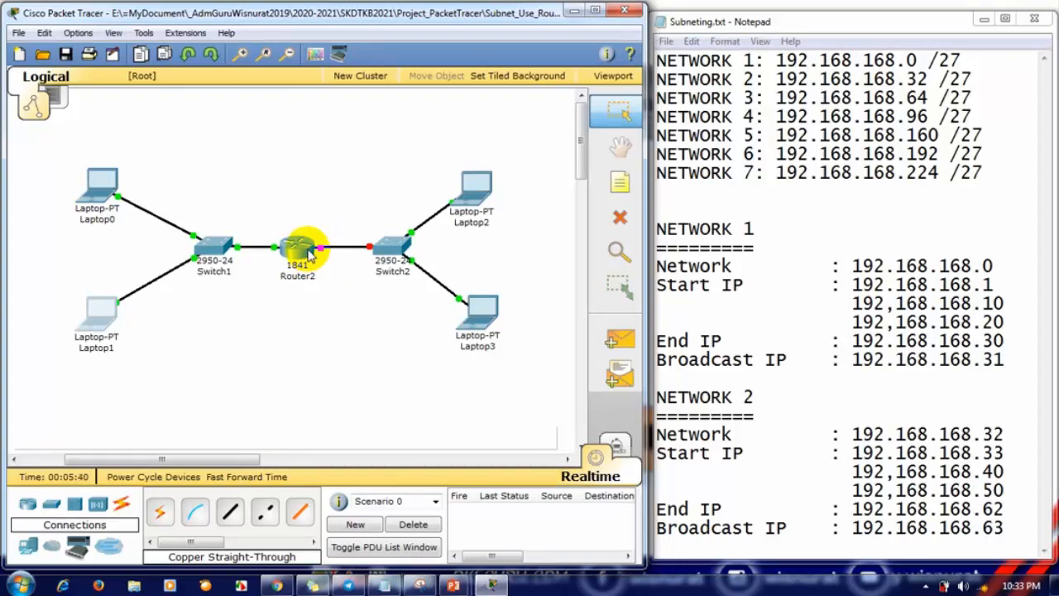
left_click(468, 193)
left_click(226, 171)
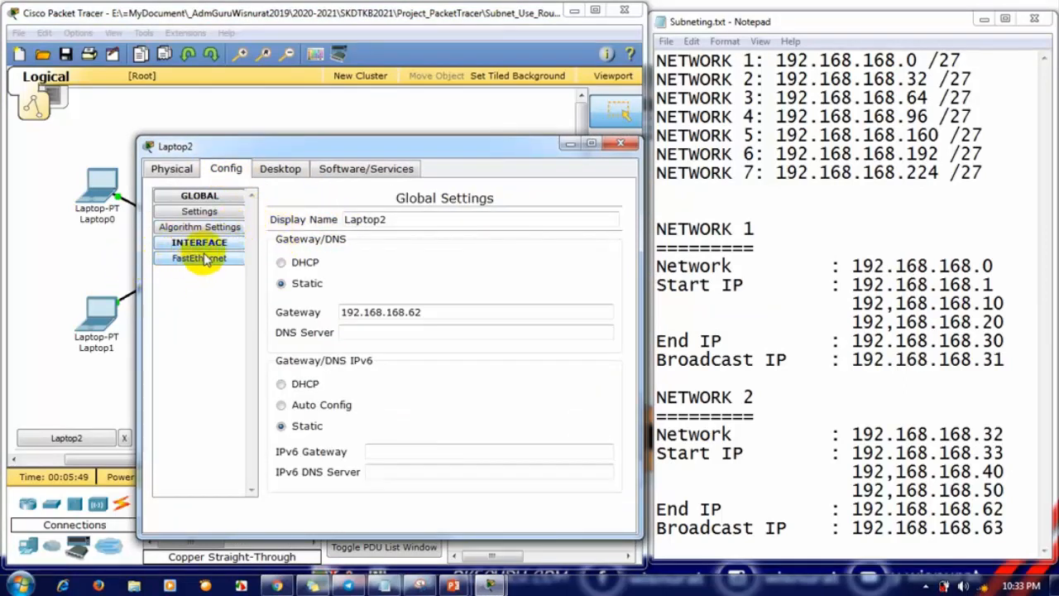
left_click(279, 168)
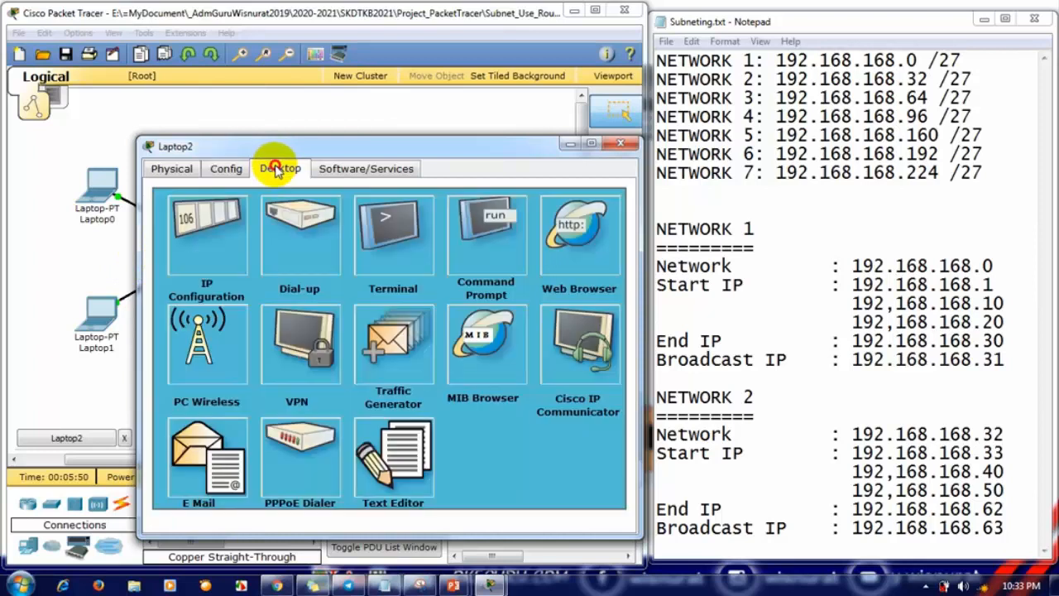
left_click(208, 238)
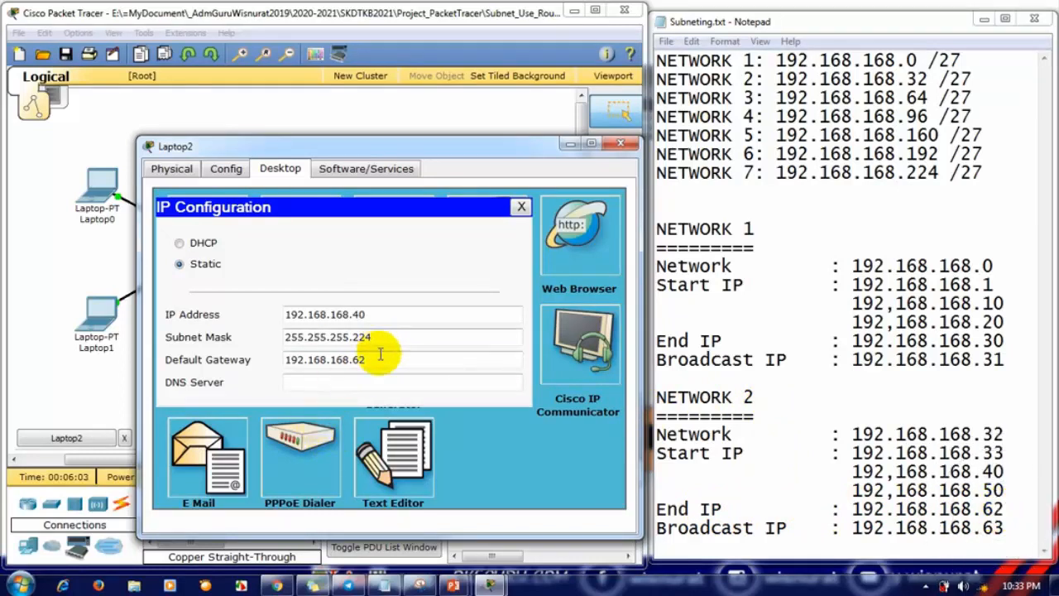
left_click(620, 144)
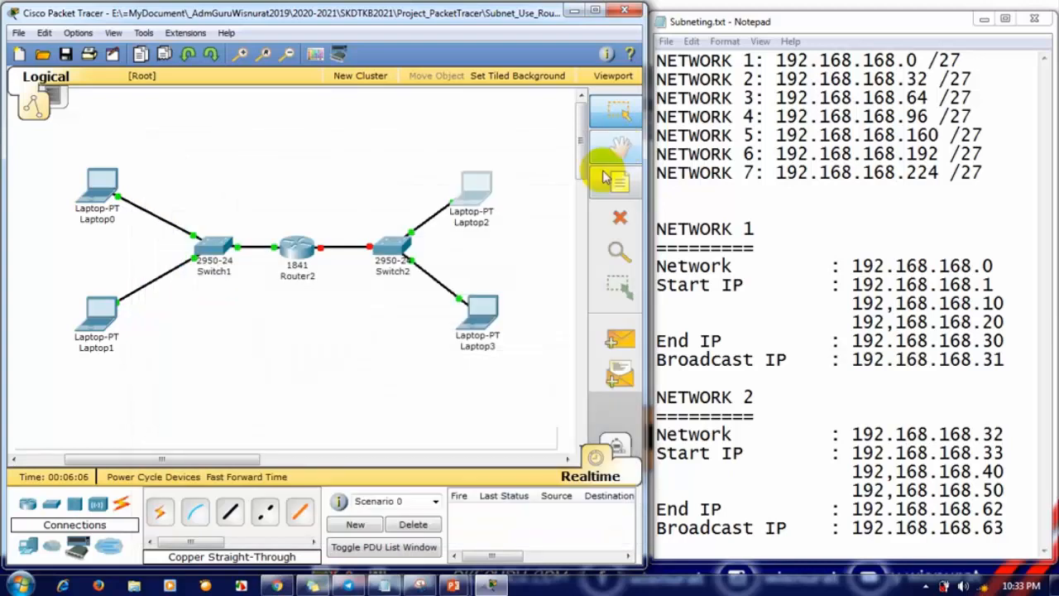
- Set Laptop3's default gateway to 192.168.168.62 in its IP configuration and close the laptop's window
left_click(480, 316)
left_click(184, 71)
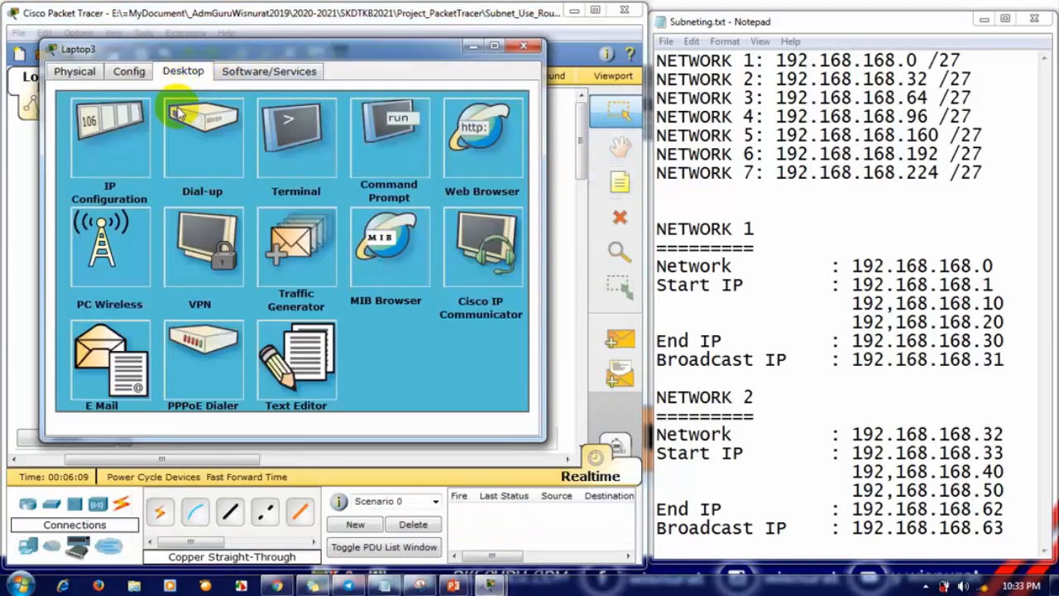
left_click(116, 145)
left_click(267, 263)
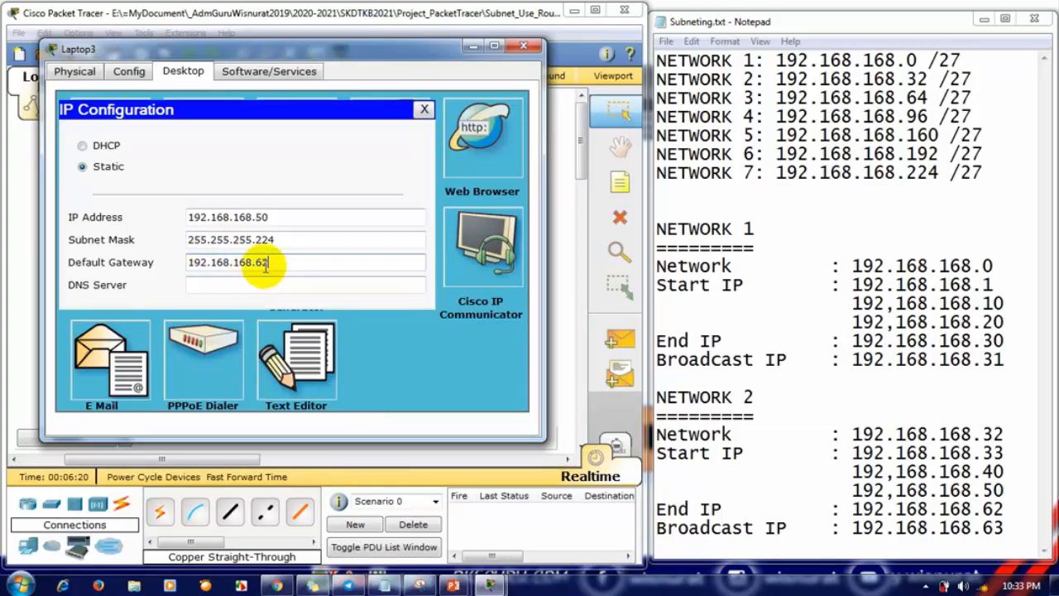
left_click(524, 47)
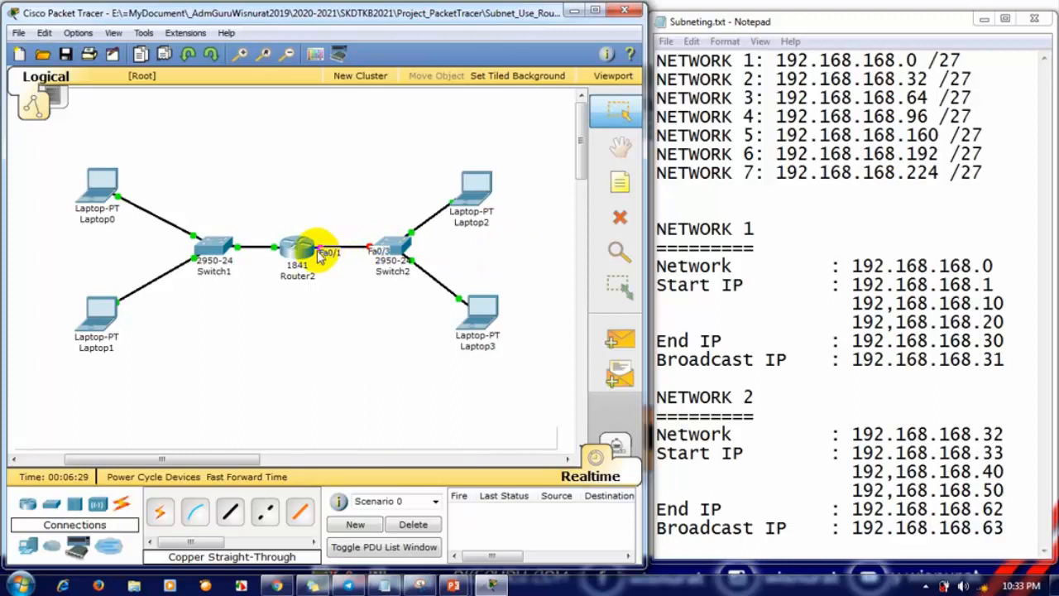
- Configure Router2's FastEthernet0/1 interface with IP address 192.168.168.62, subnet mask 255.255.255.224 and port status on, and close the router's window
mouse_move(314, 257)
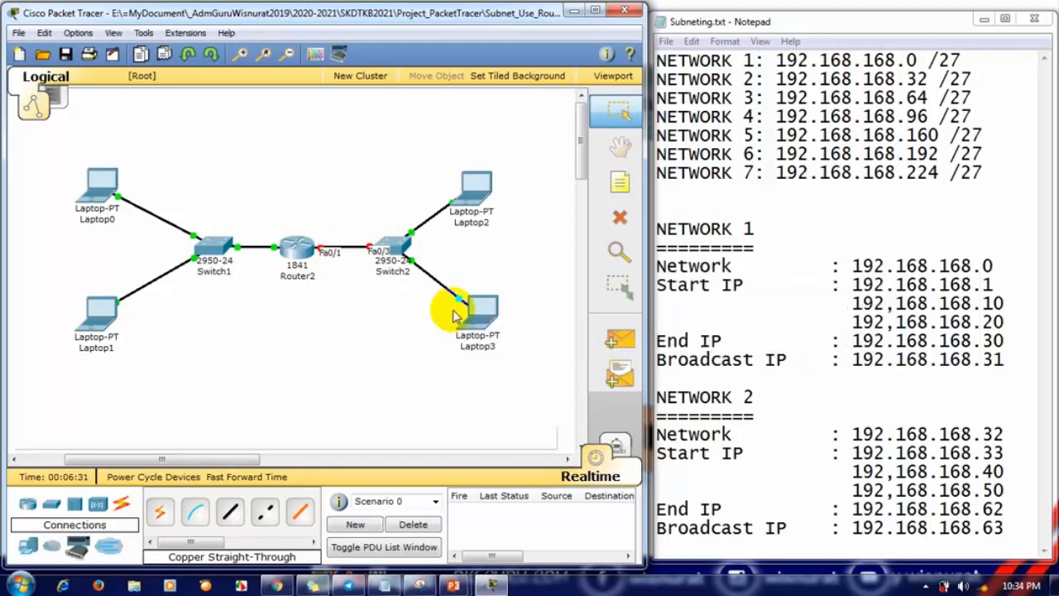
mouse_move(468, 211)
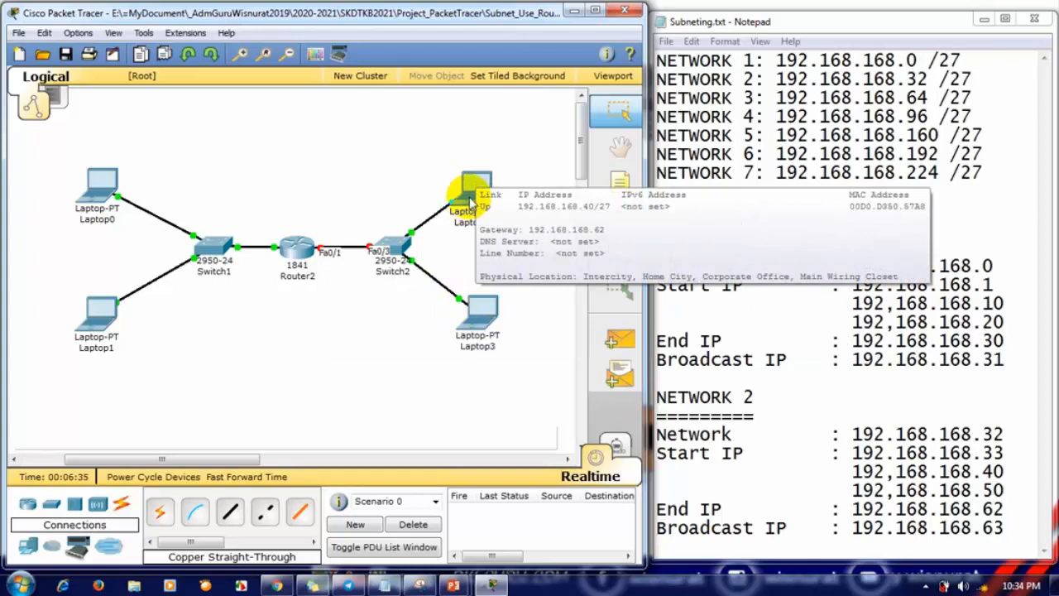
left_click(302, 254)
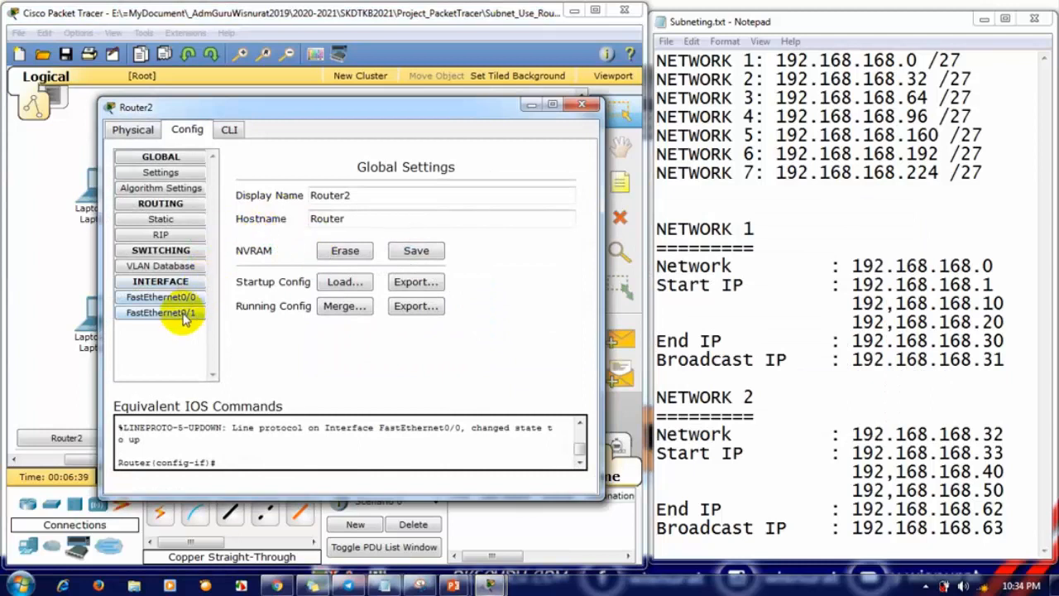
left_click(179, 316)
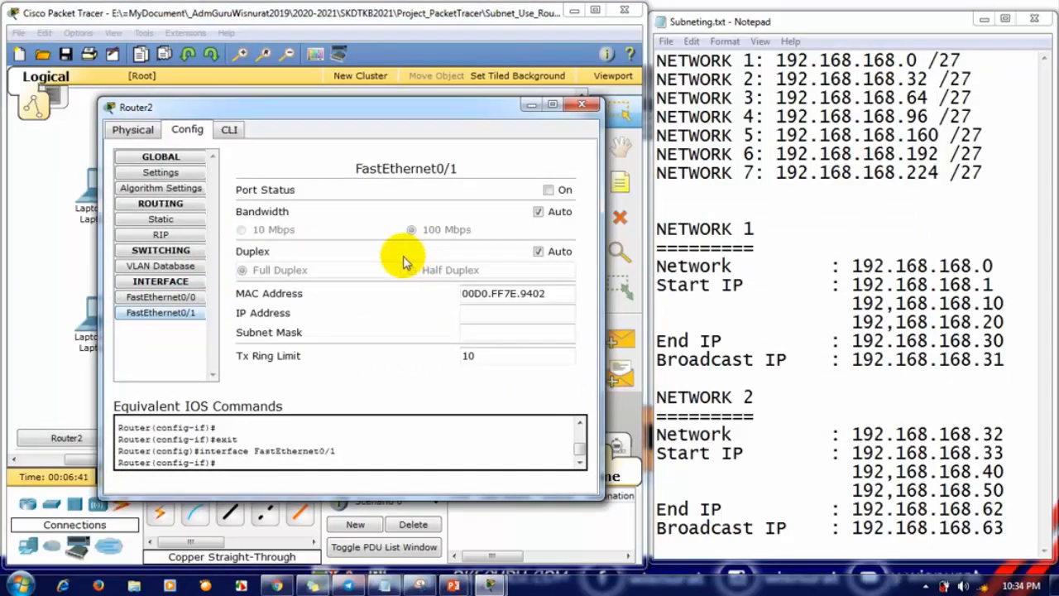
left_click(500, 316)
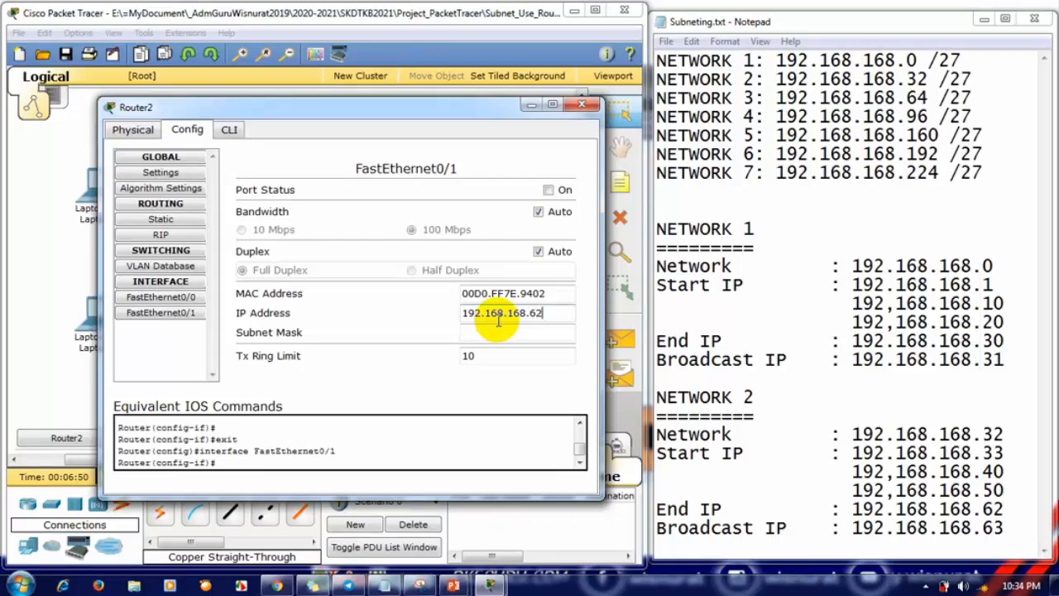
left_click(495, 332)
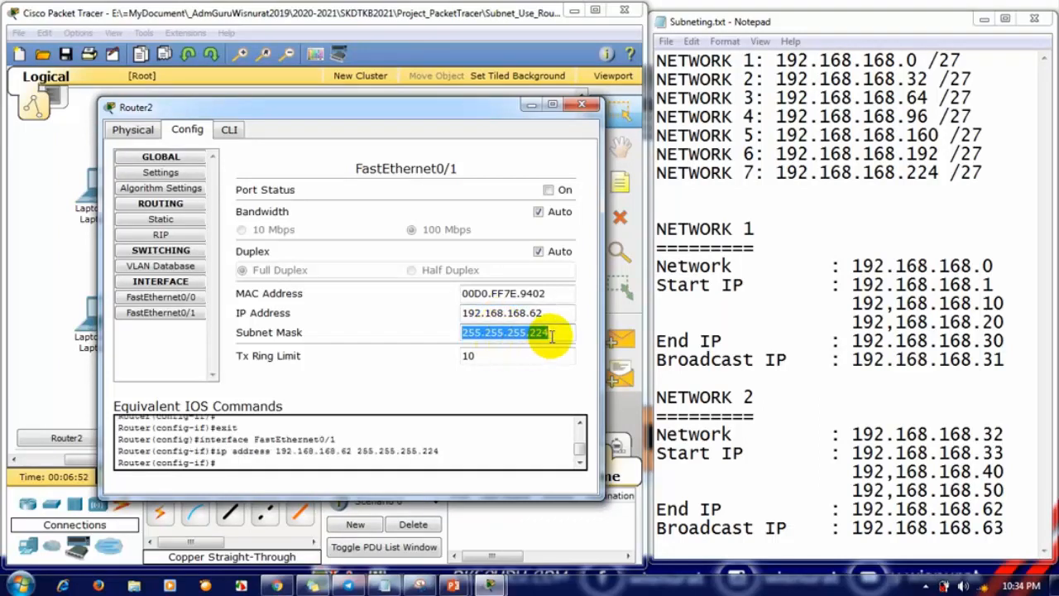
type("255.255.255.224")
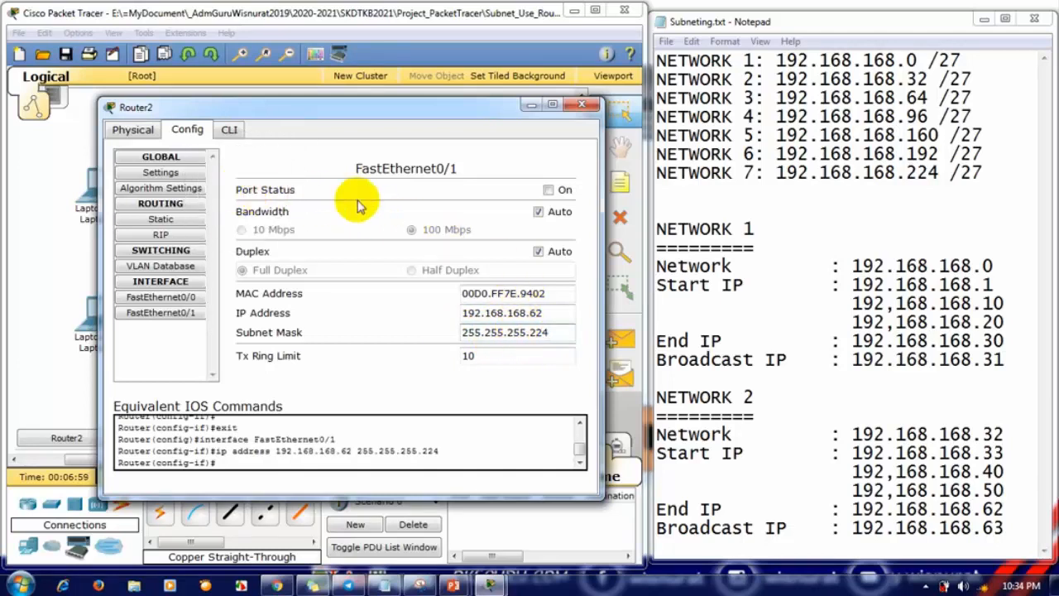
left_click(548, 191)
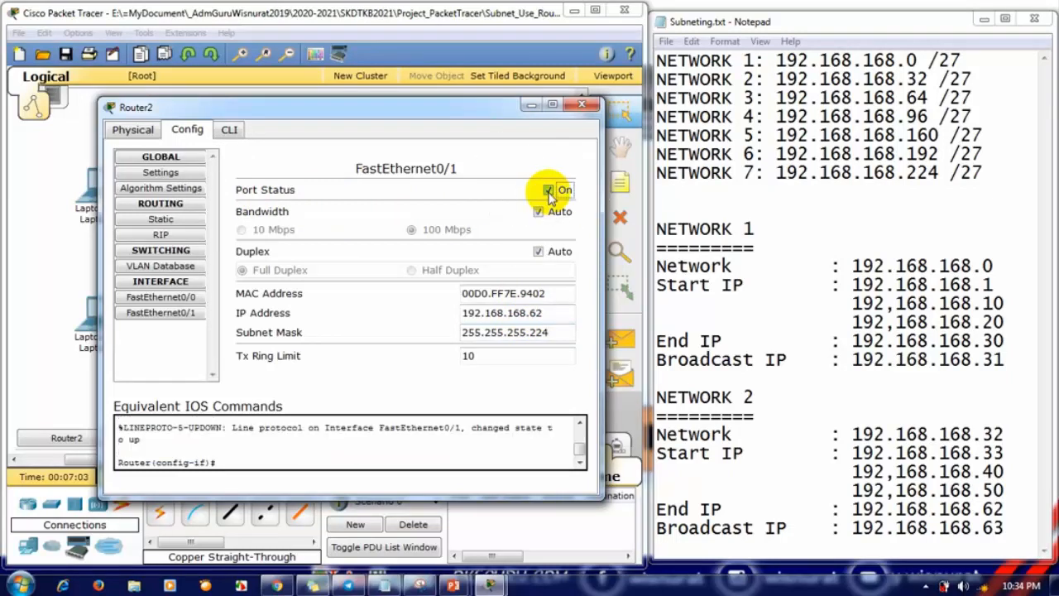
left_click(582, 105)
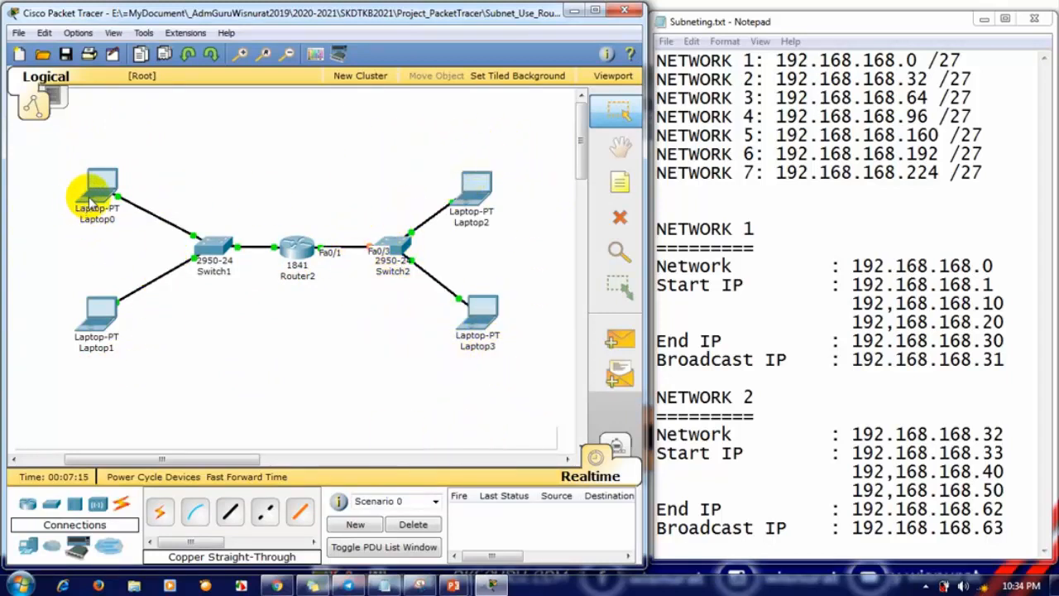
- Display Laptop0's IP settings by running ipconfig in its Command Prompt
mouse_move(89, 199)
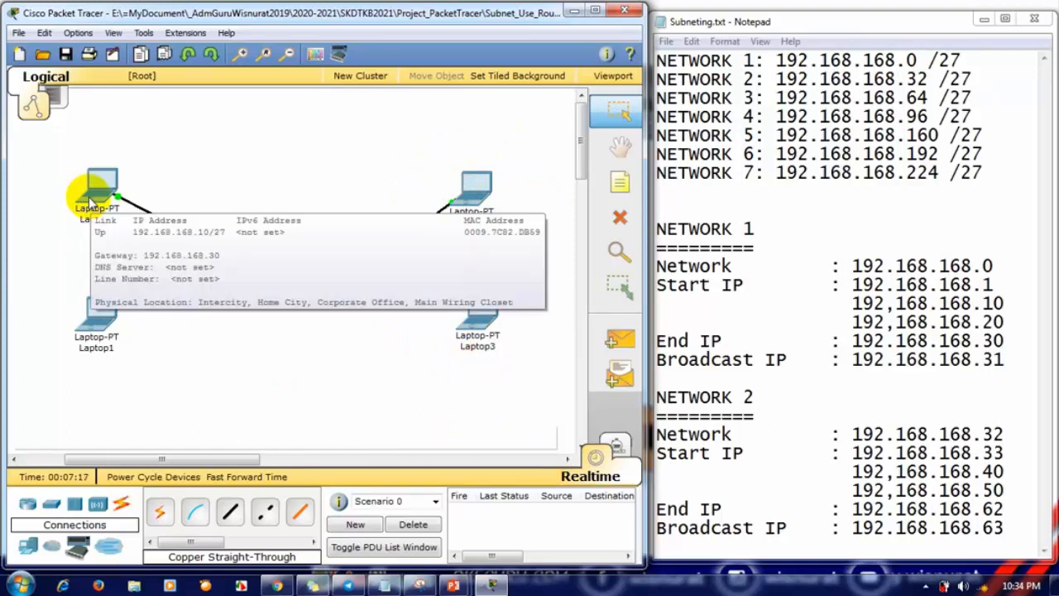
mouse_move(488, 331)
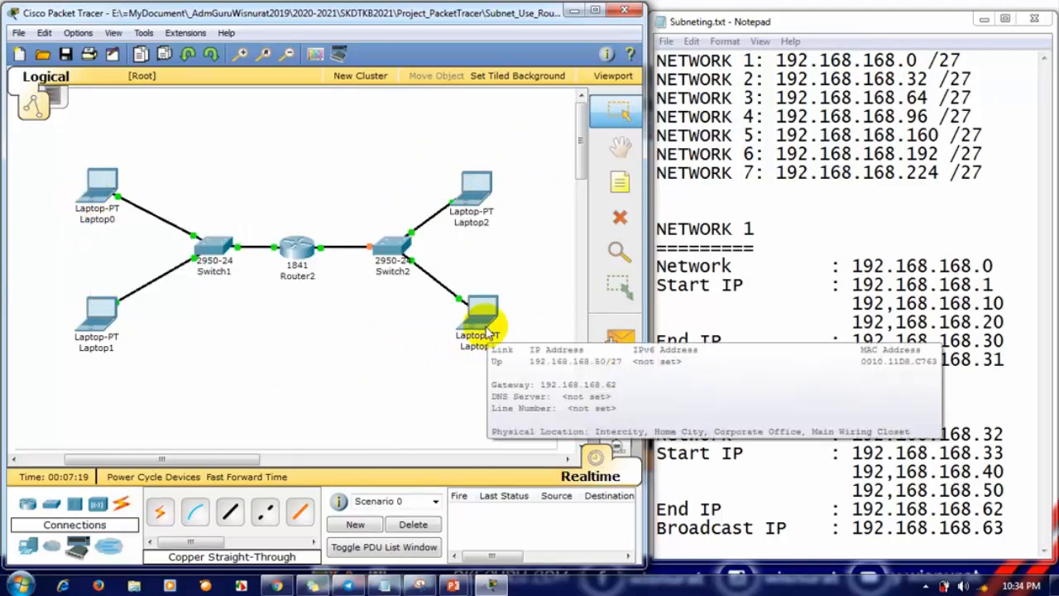
left_click(100, 186)
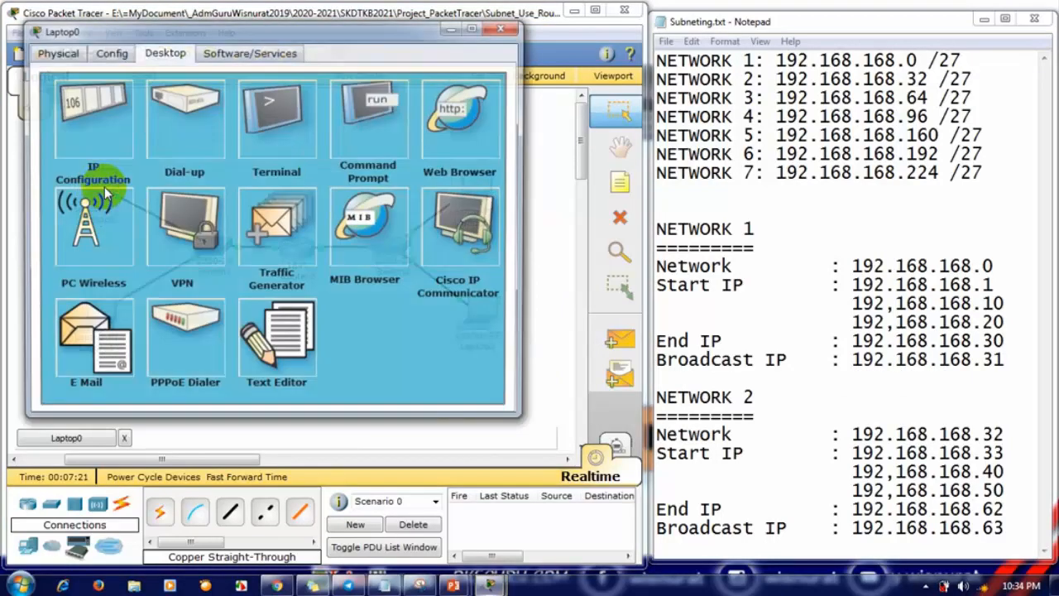
left_click(370, 108)
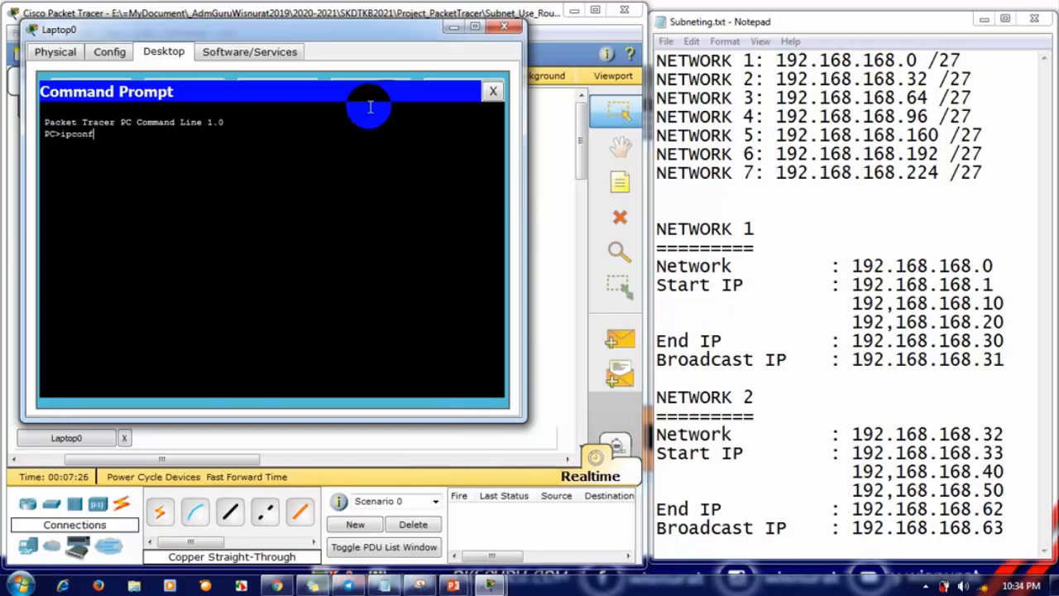
key("Return")
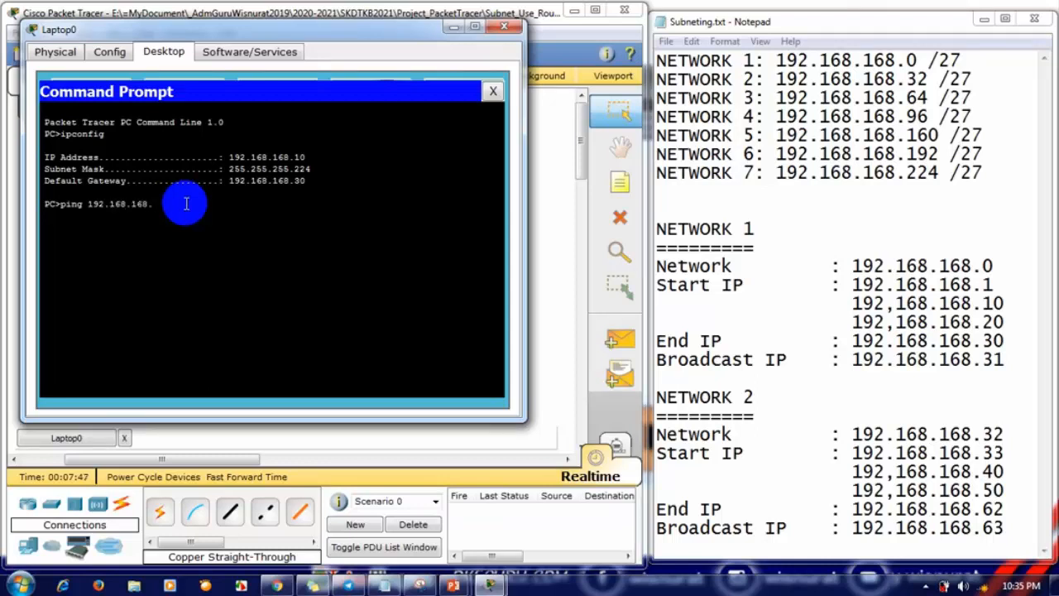
- Ping Laptop3 at 192.168.168.50 from Laptop0's Command Prompt, move the window off the topology, and close it
key("Return")
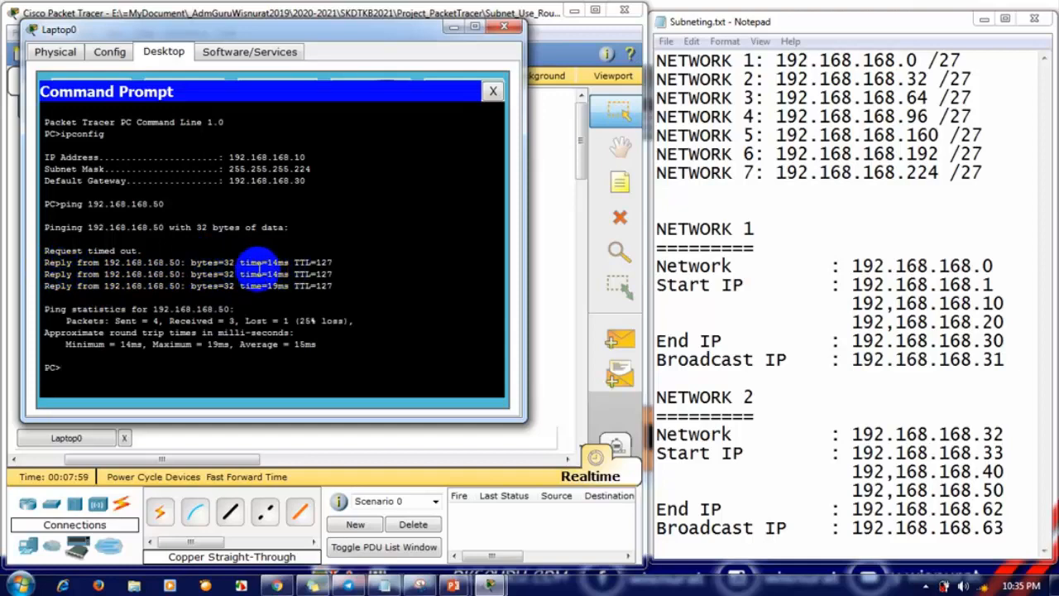
left_click_drag(324, 36, 791, 118)
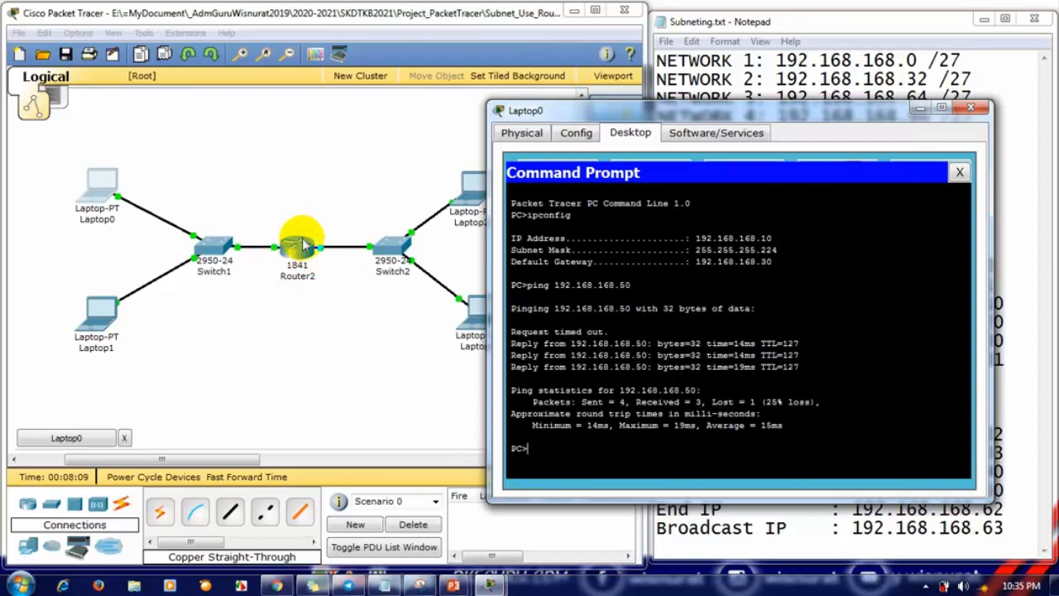
left_click(586, 213)
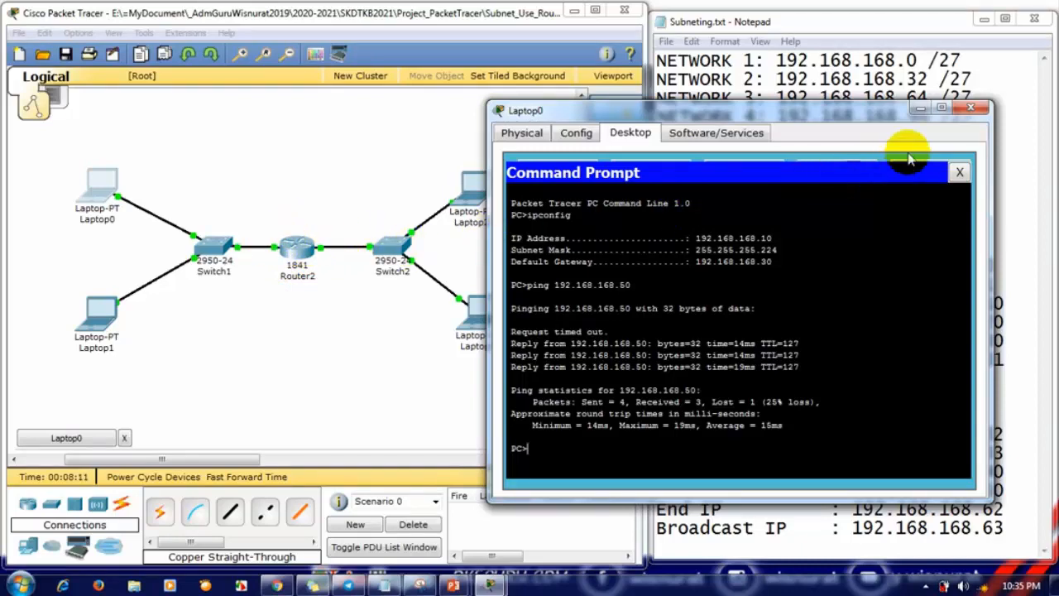
left_click(972, 110)
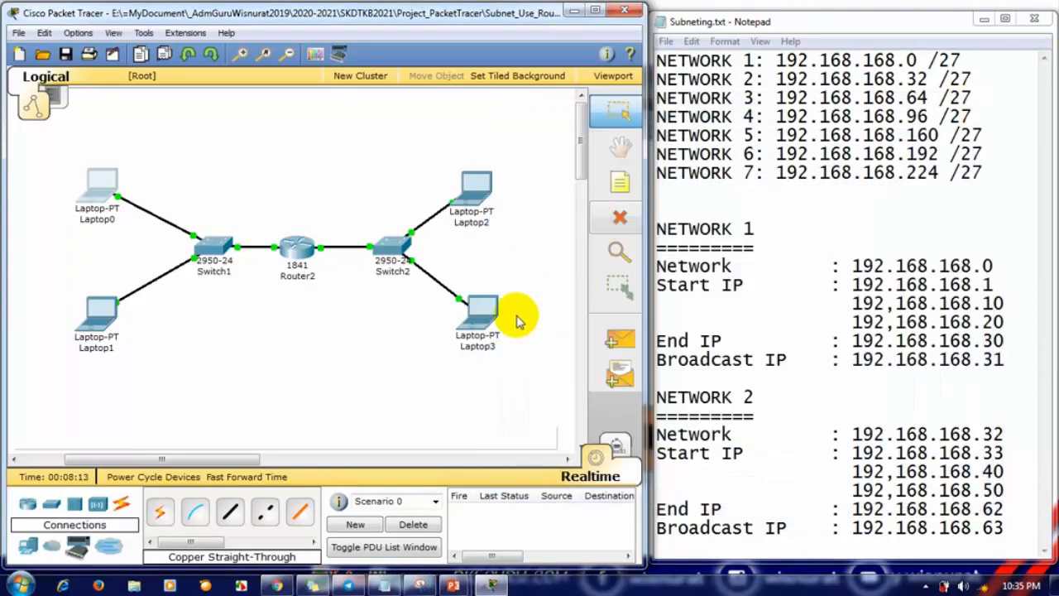